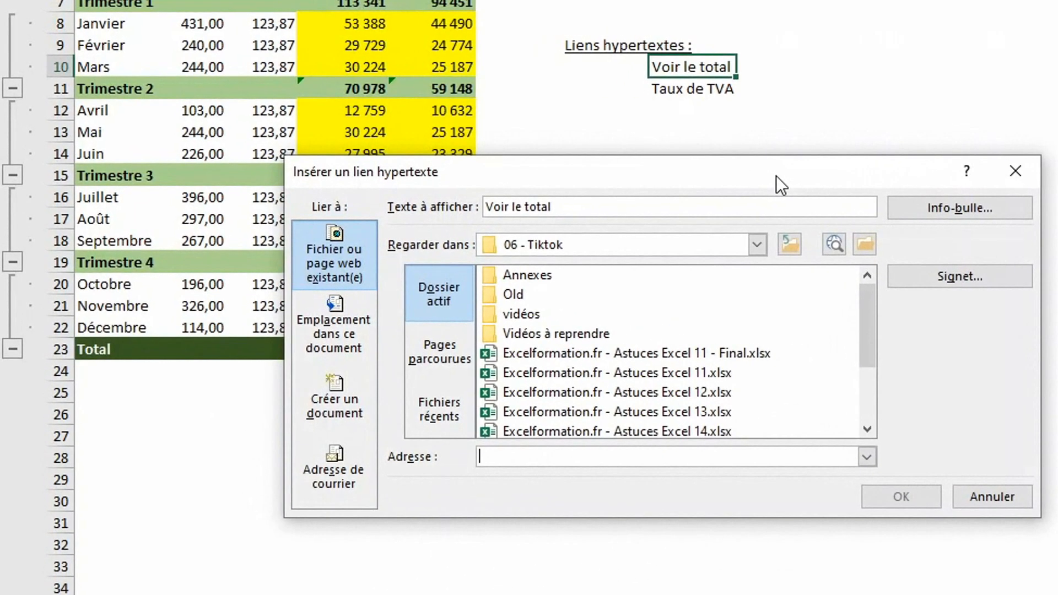
Link 'Voir le total' to cell E23 on sheet 'Lien dans classeur 1-3' and test it.
click(297, 347)
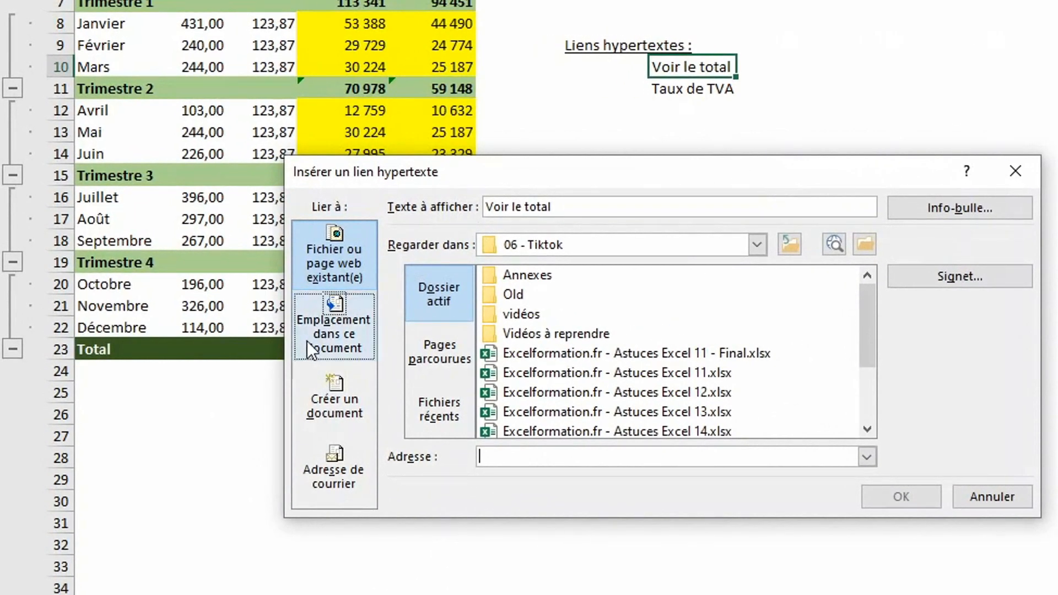
click(308, 342)
scroll(511, 309, up, 10)
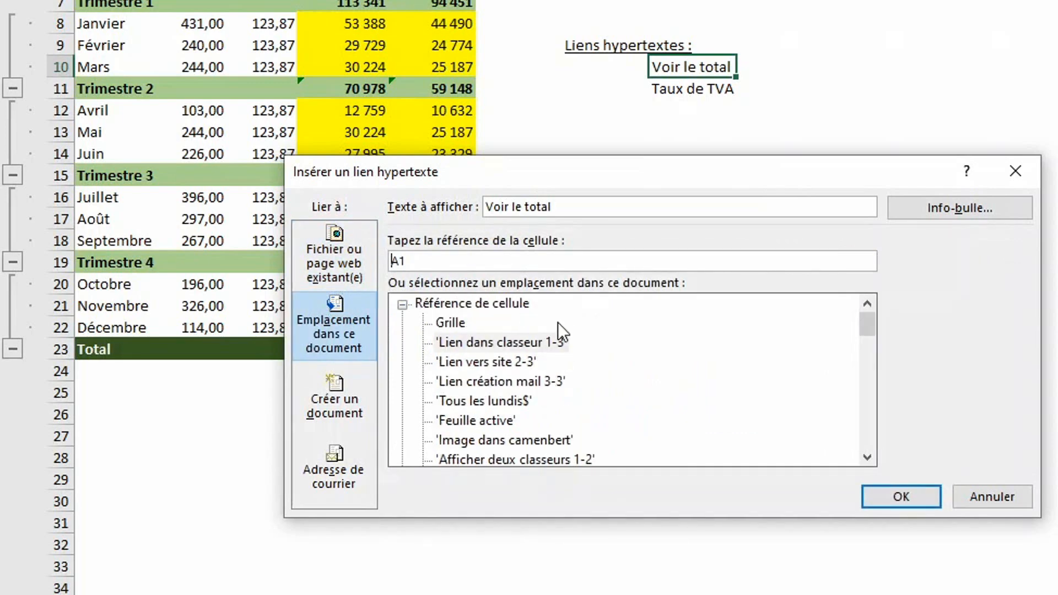
click(478, 341)
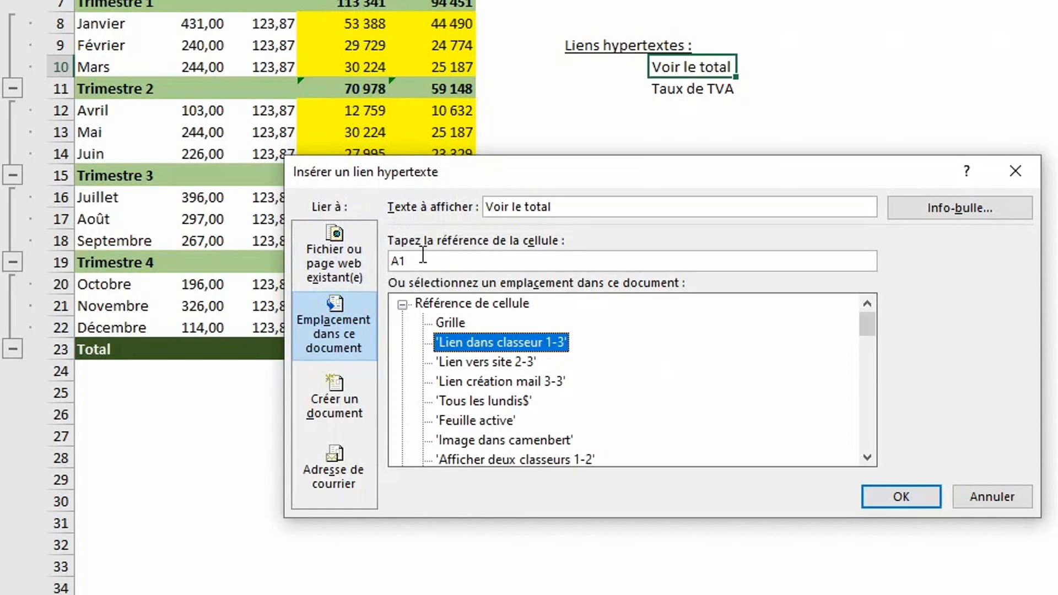
drag(423, 254, 382, 252)
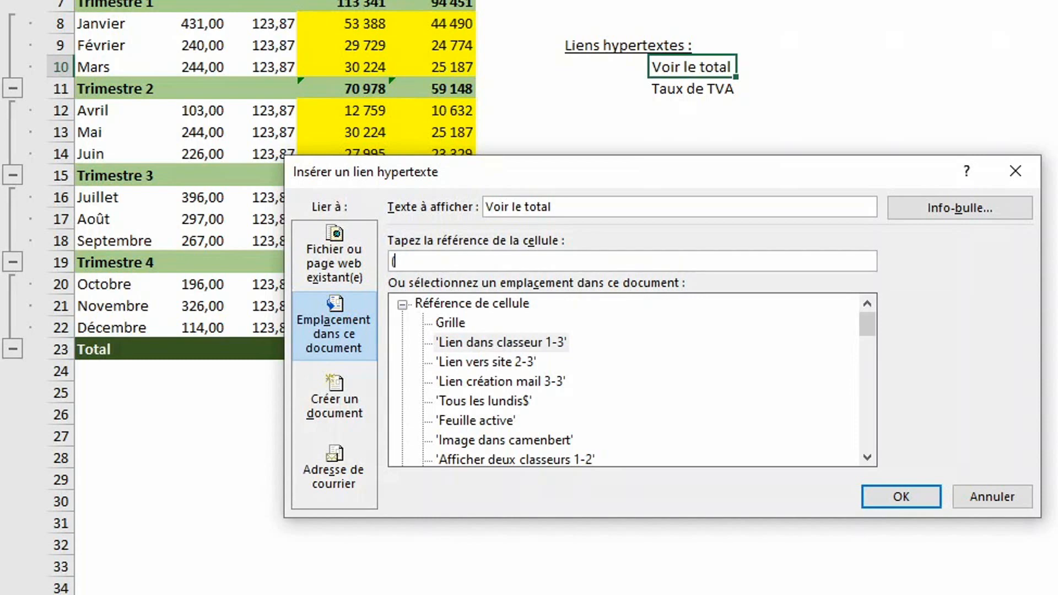
text(e23)
click(901, 496)
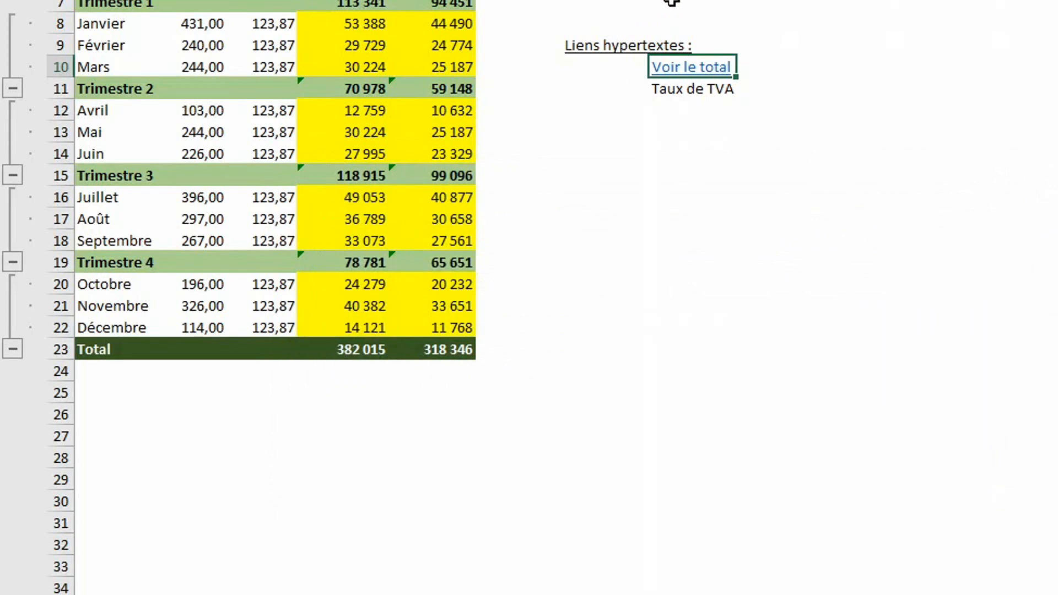
click(696, 71)
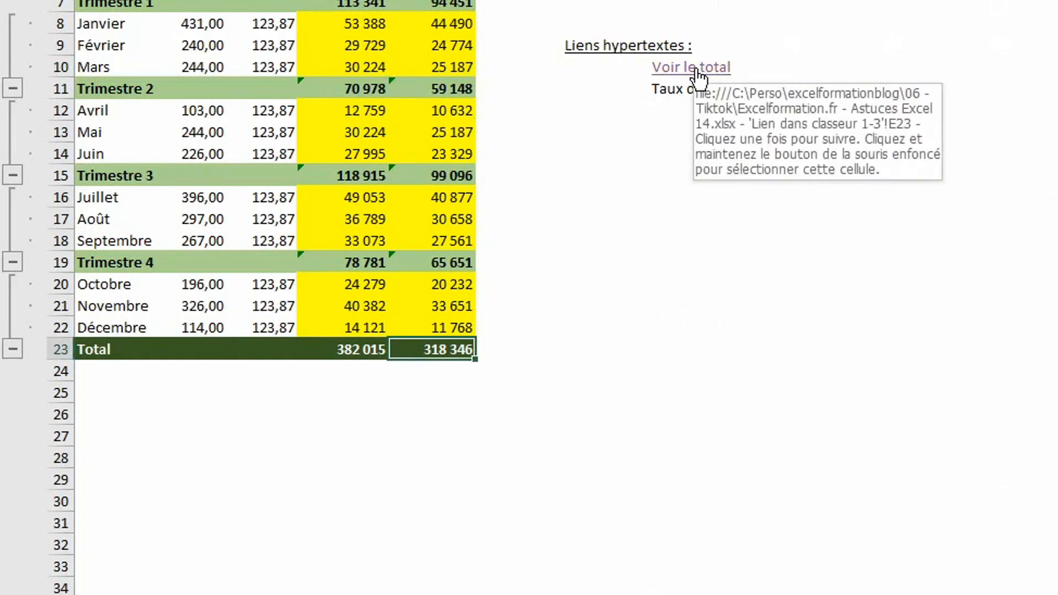
click(707, 88)
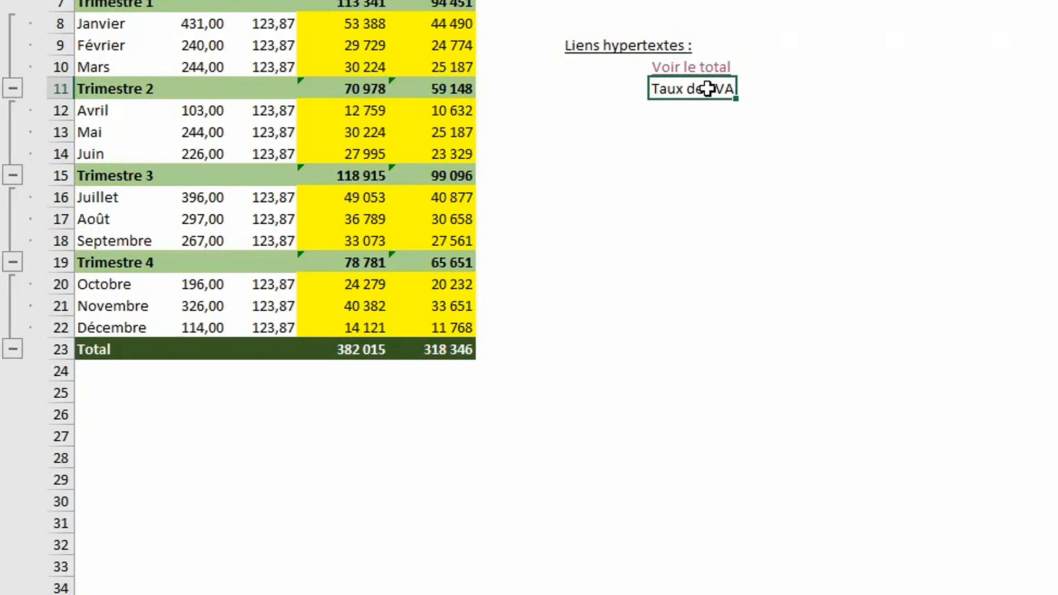
Link 'Taux de TVA' to the defined name tauxTVA and follow it to the 20% rate.
key(ctrl+k)
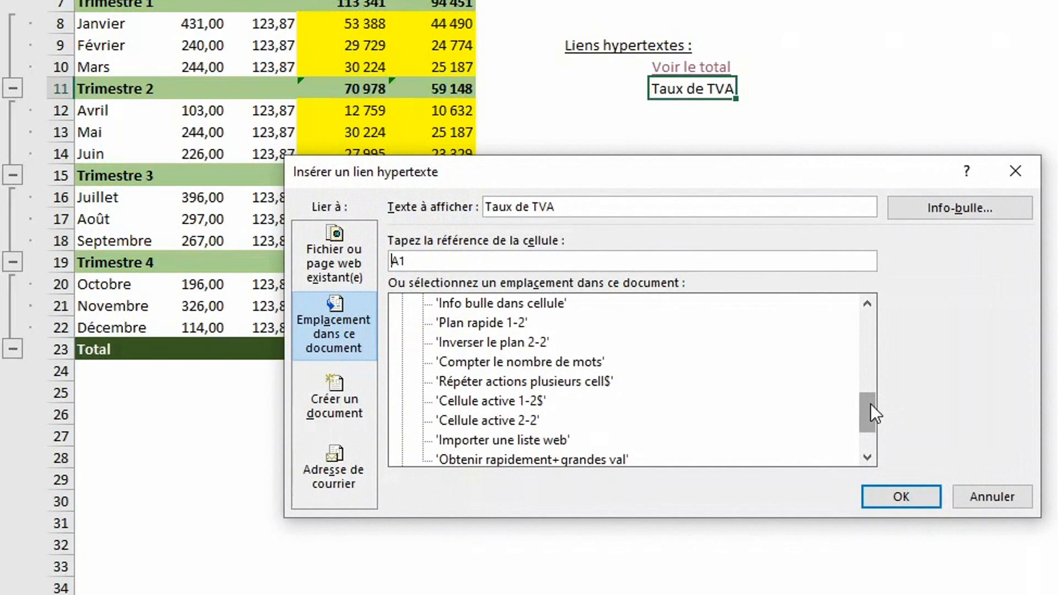
drag(871, 405, 870, 419)
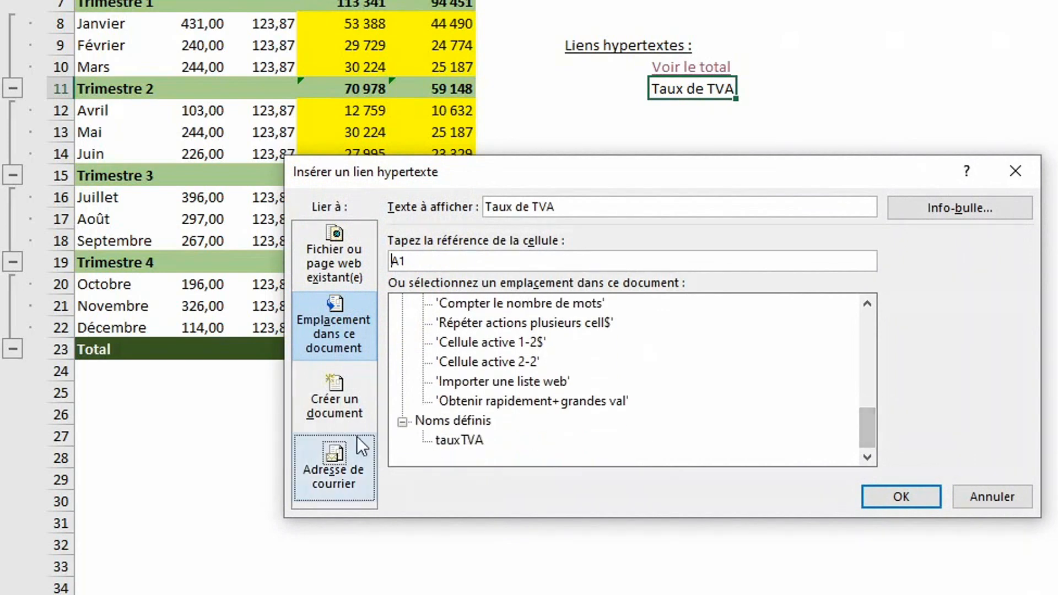
click(452, 444)
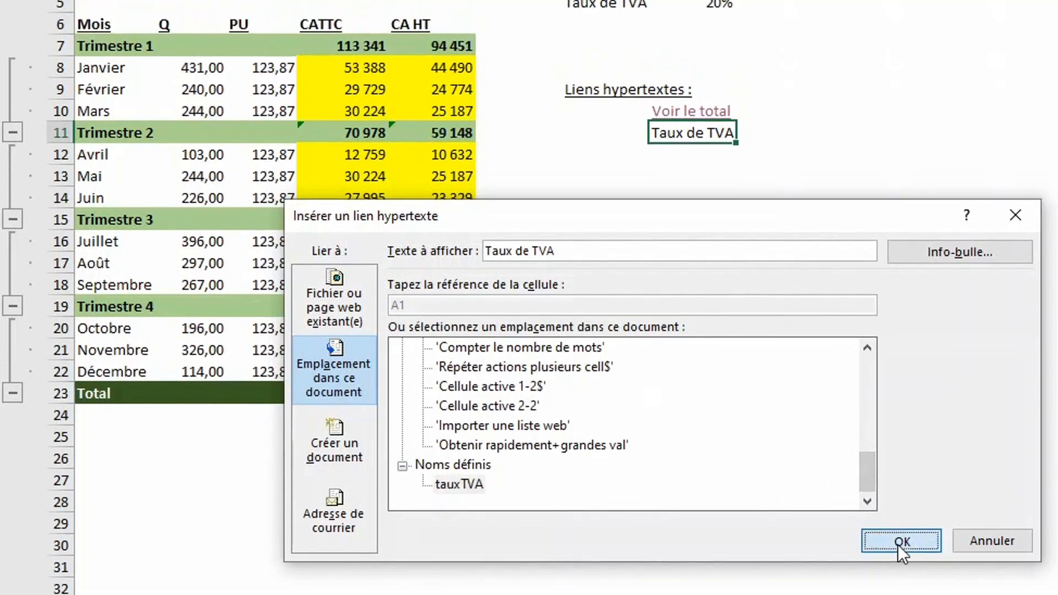
click(900, 497)
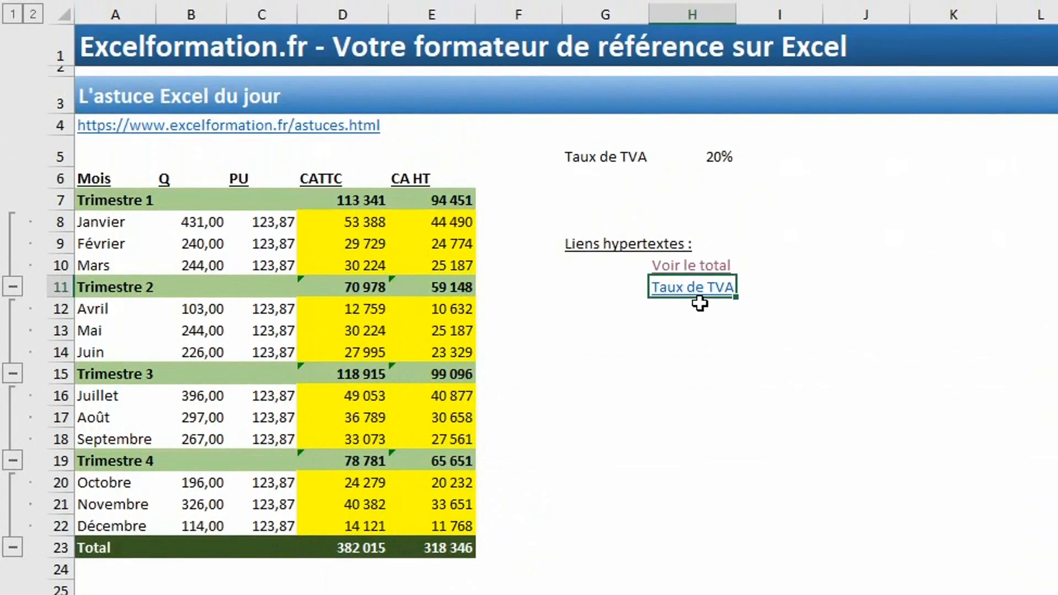
click(701, 298)
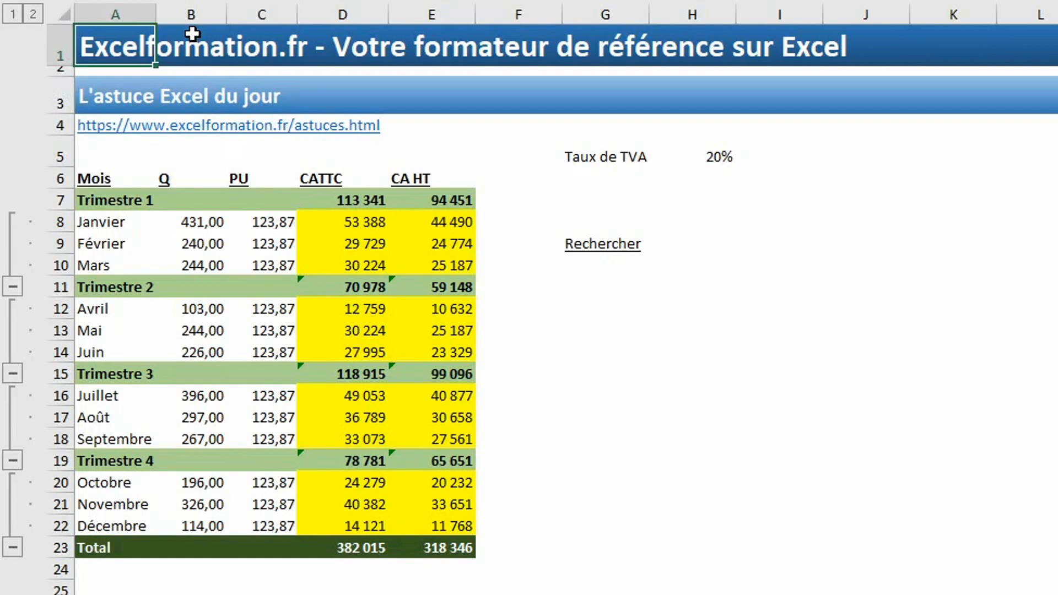
click(584, 251)
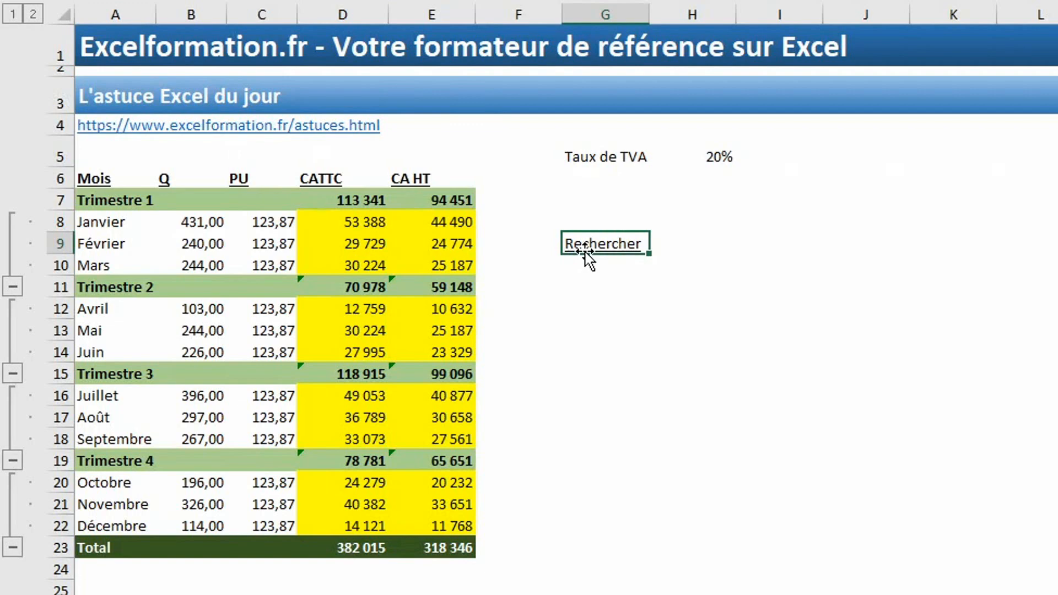
key(ctrl+k)
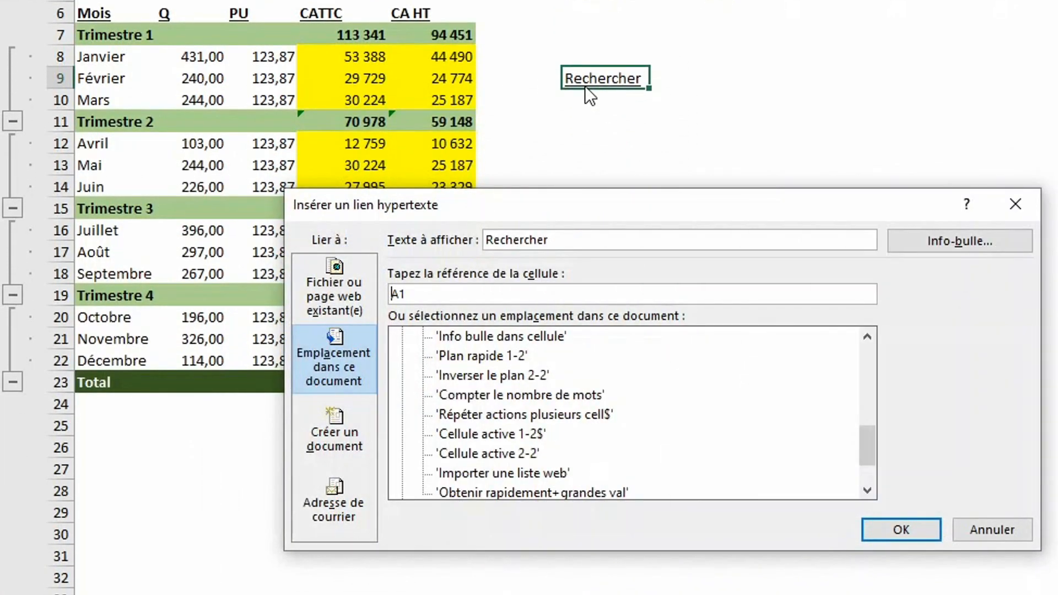
click(322, 282)
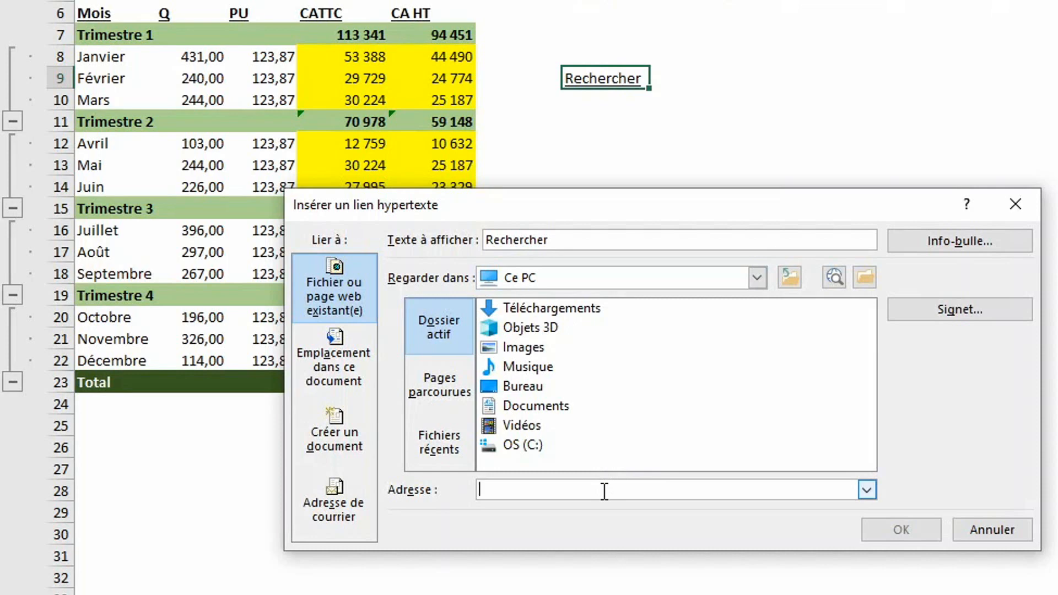
text(https)
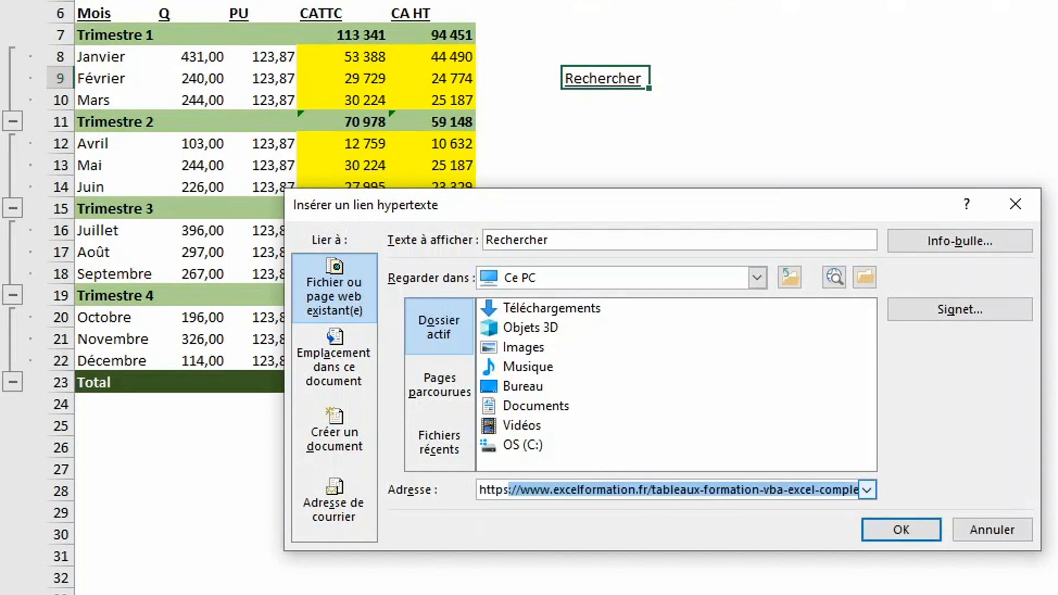
text(://www.)
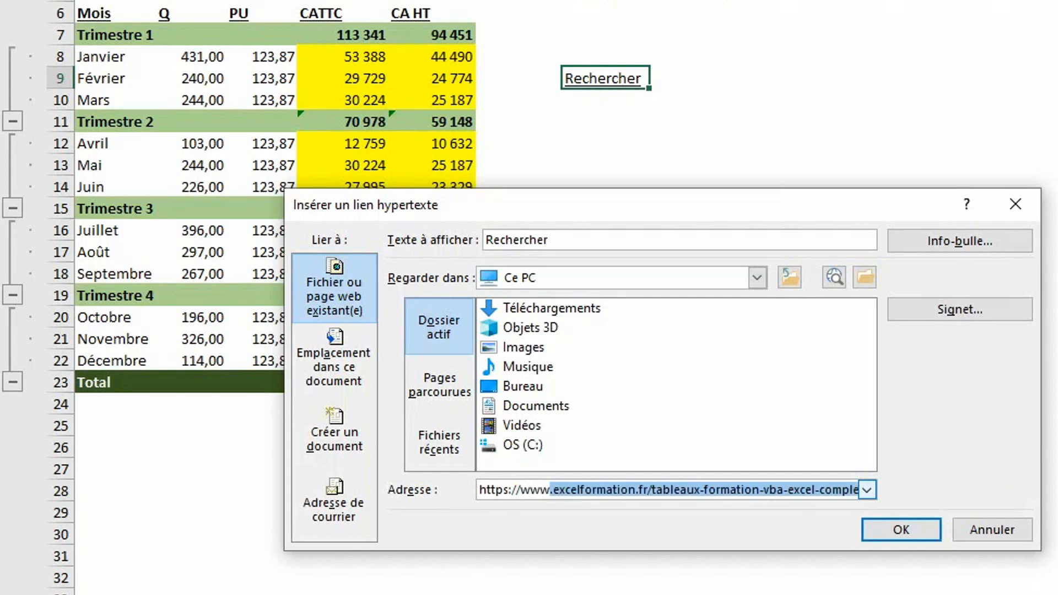
text(google.fr)
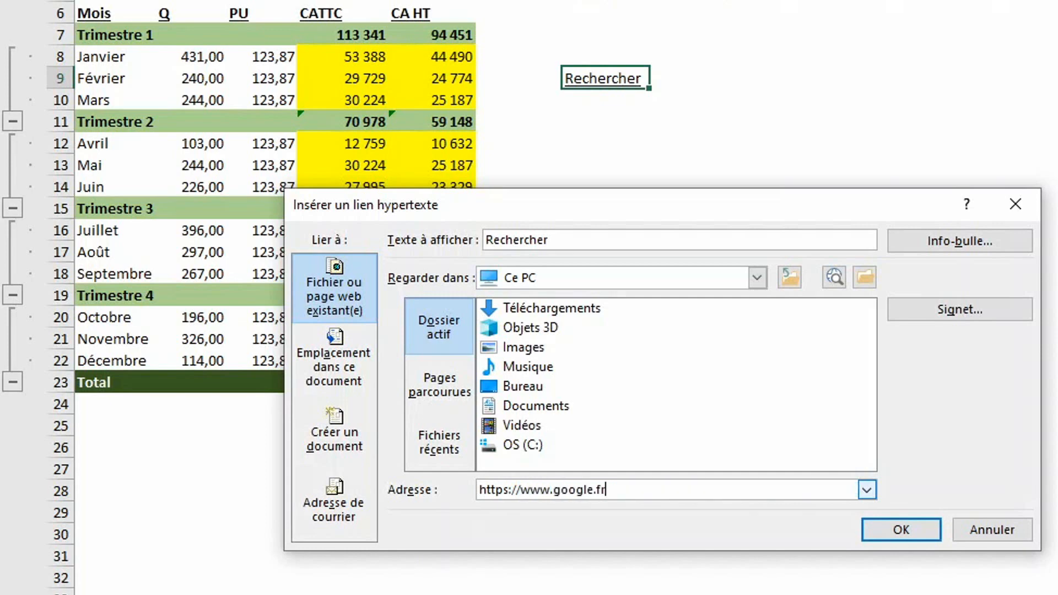
click(901, 529)
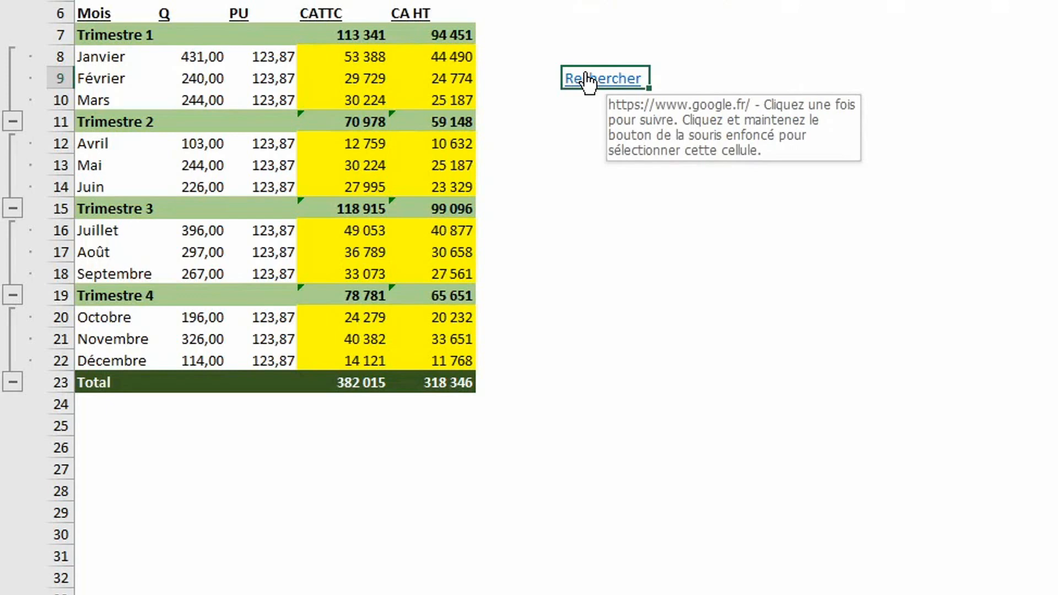
click(585, 74)
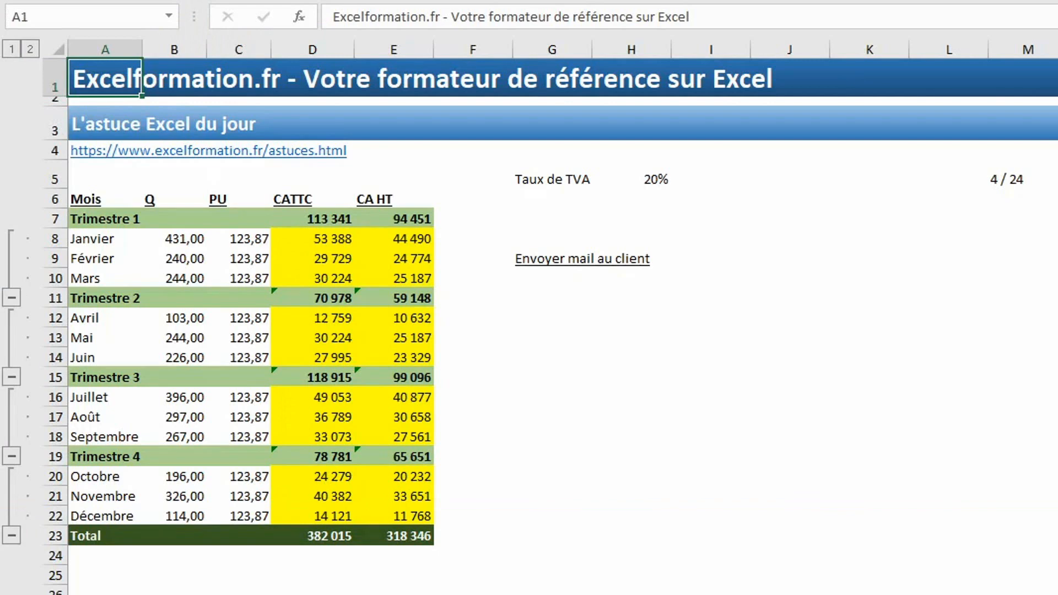
click(557, 266)
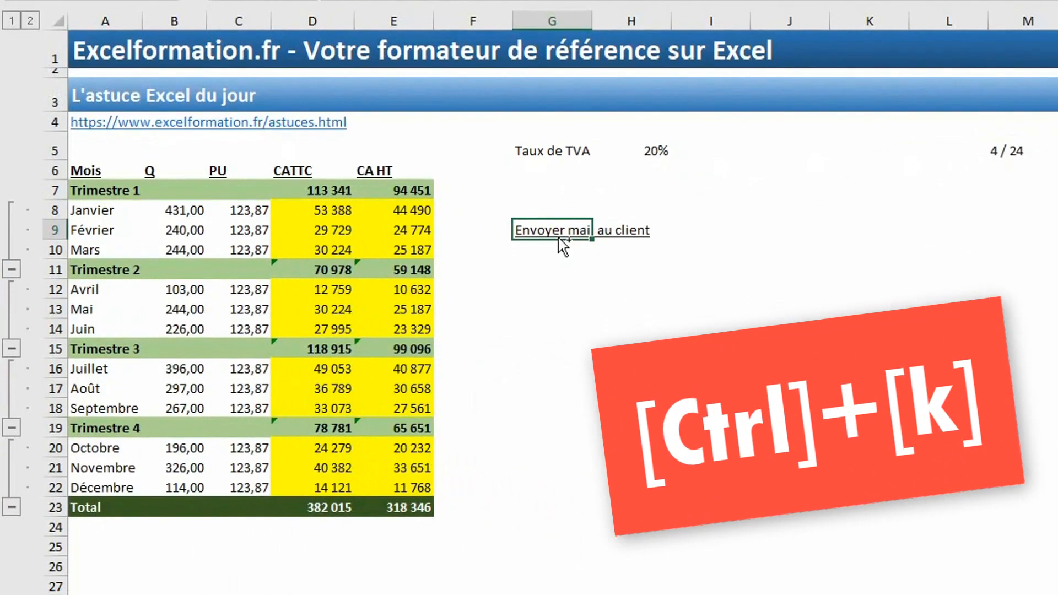
Make 'Envoyer mail au client' a mailto link to the client's e-mail address, subject 'Email de test', and follow it.
key(ctrl+k)
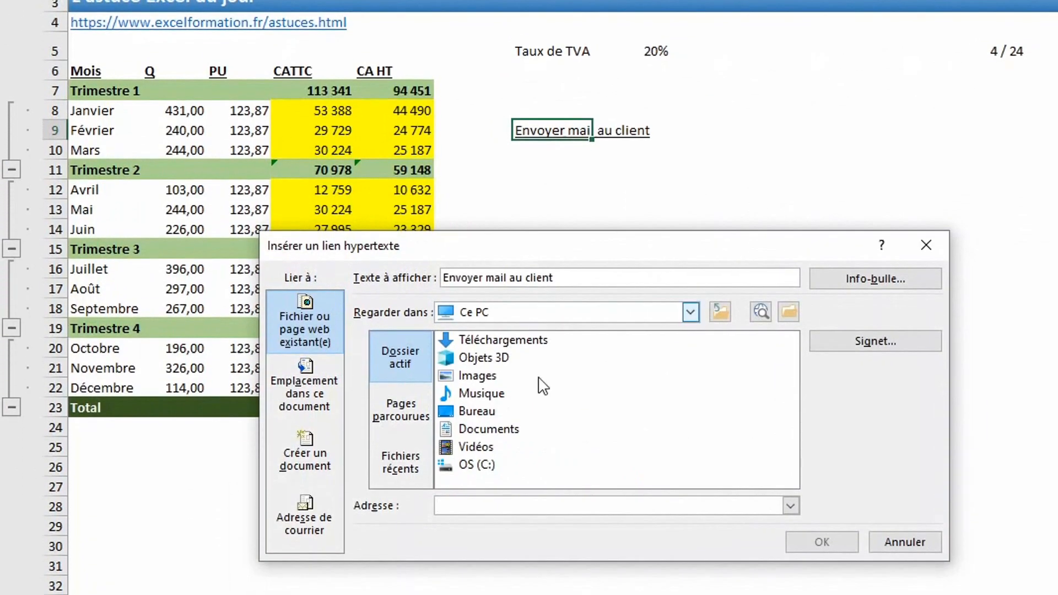
click(306, 516)
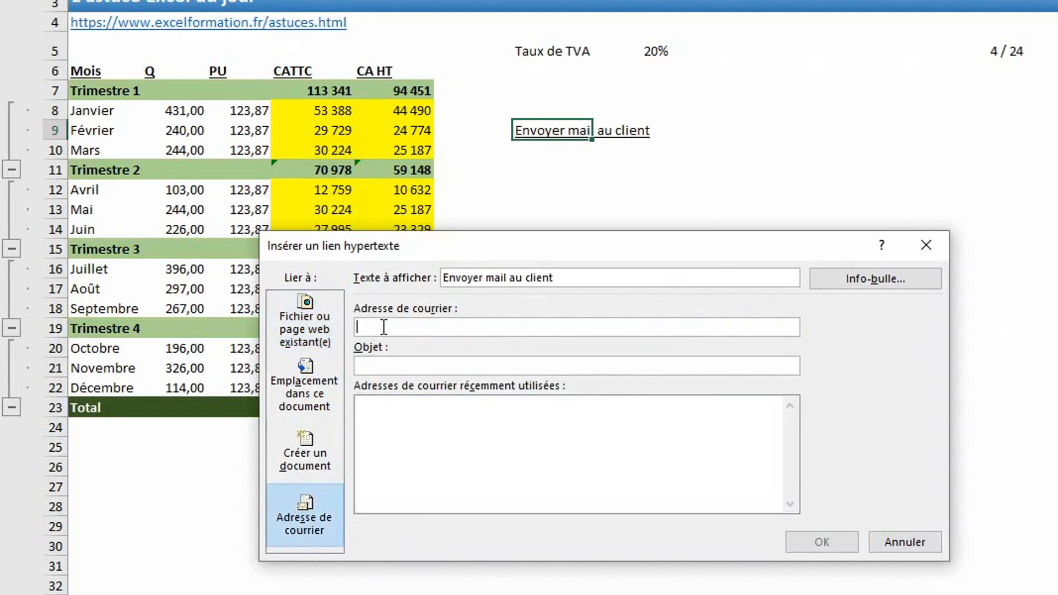
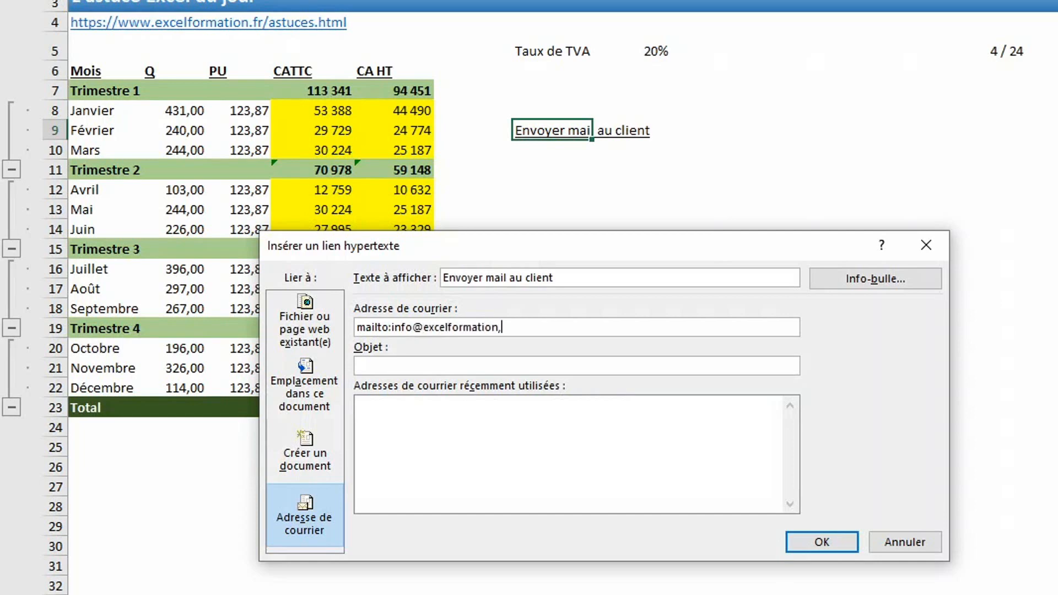
key(Tab)
text(Email de test)
click(825, 535)
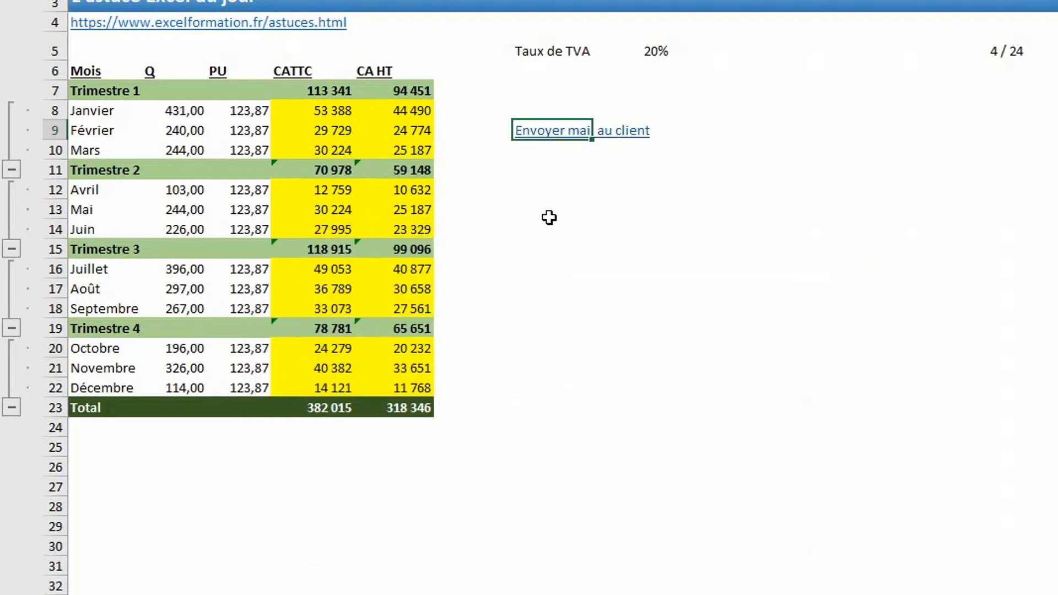
click(534, 131)
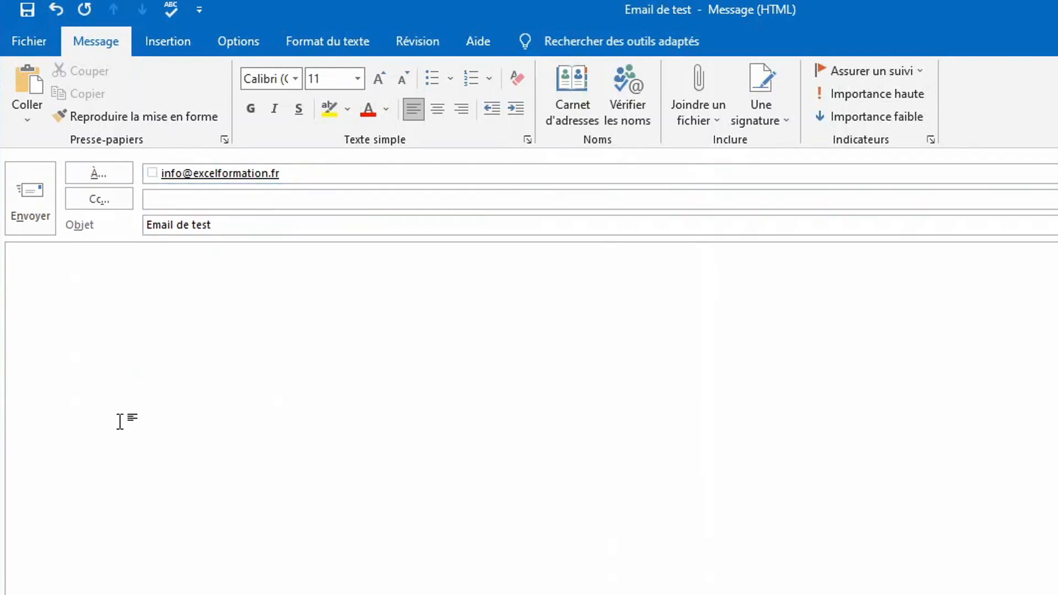
Type 'email de' into the body of the new Outlook message.
text(email de)
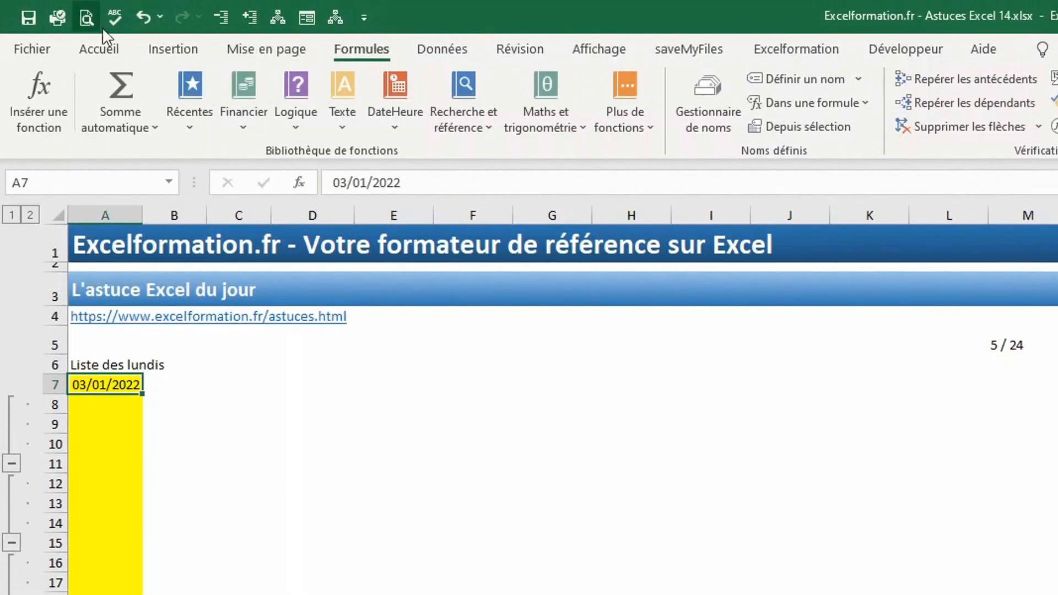
Fill a column date series with step 7 up to 31/12/2022, listing every Monday.
click(113, 53)
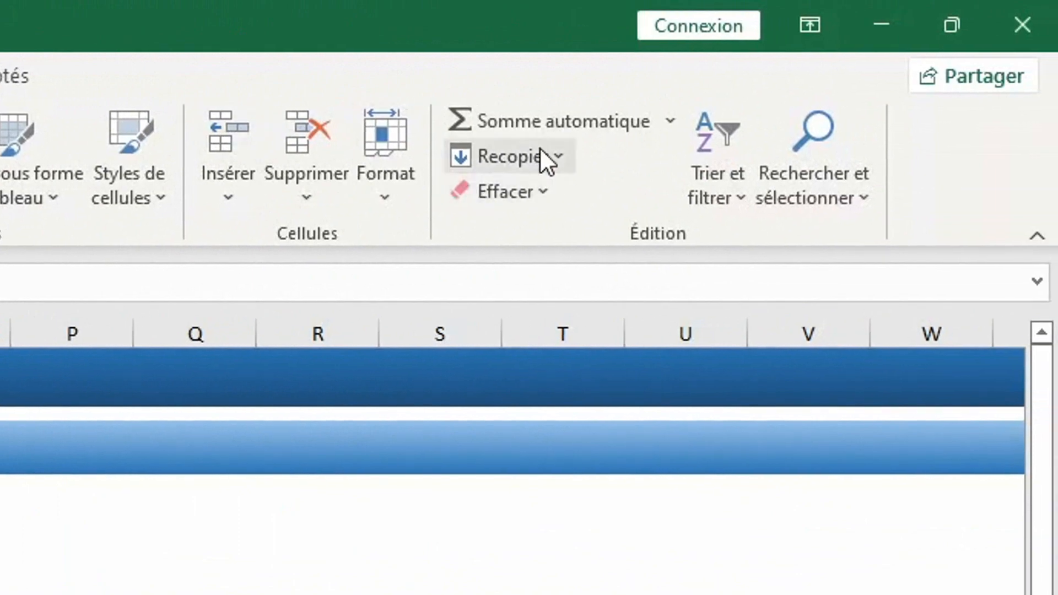
click(534, 150)
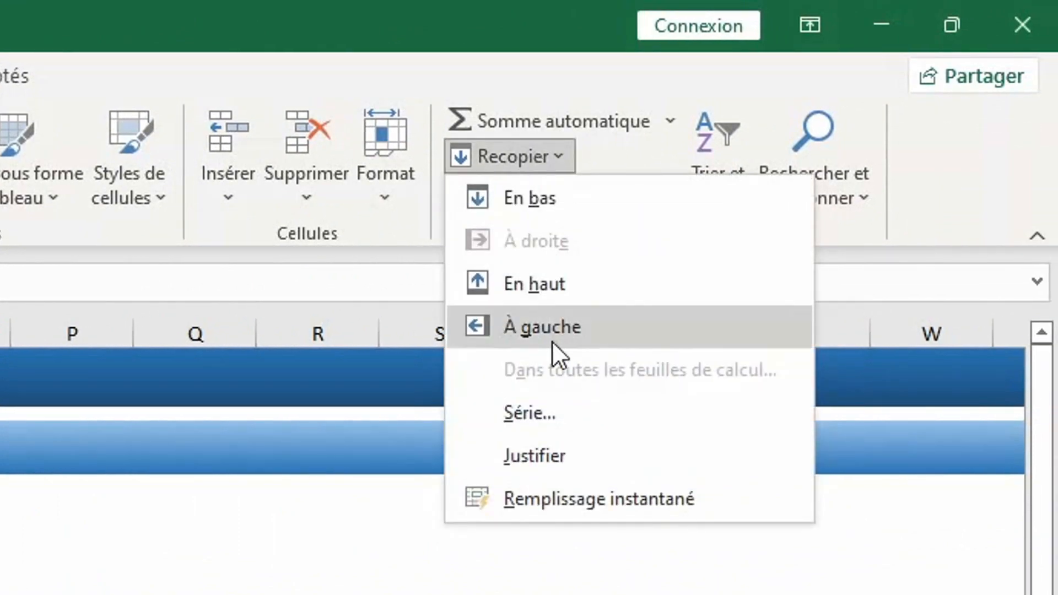
click(553, 414)
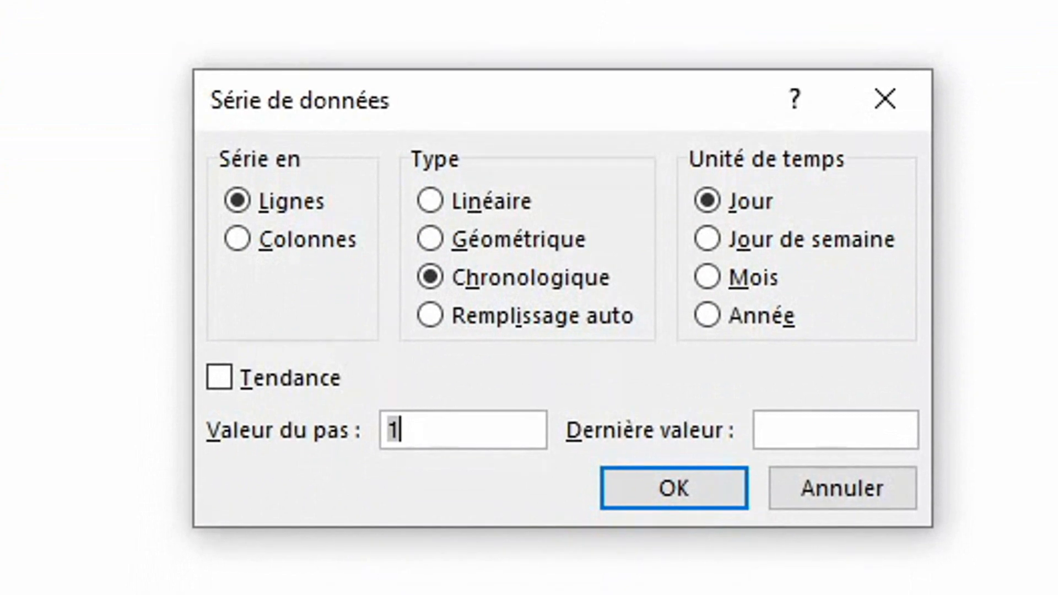
click(319, 242)
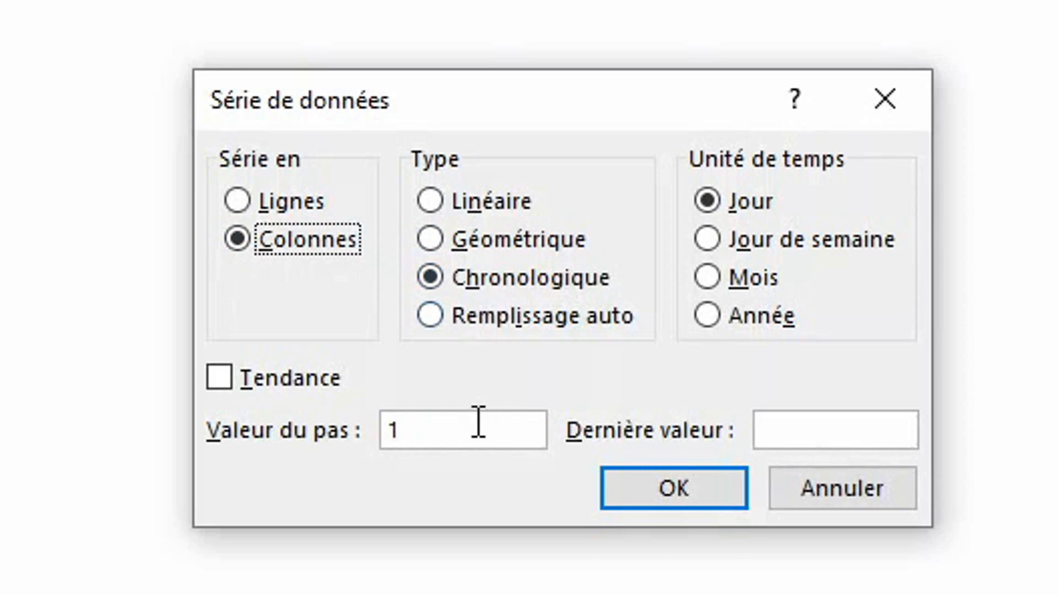
click(461, 429)
key(BackSpace)
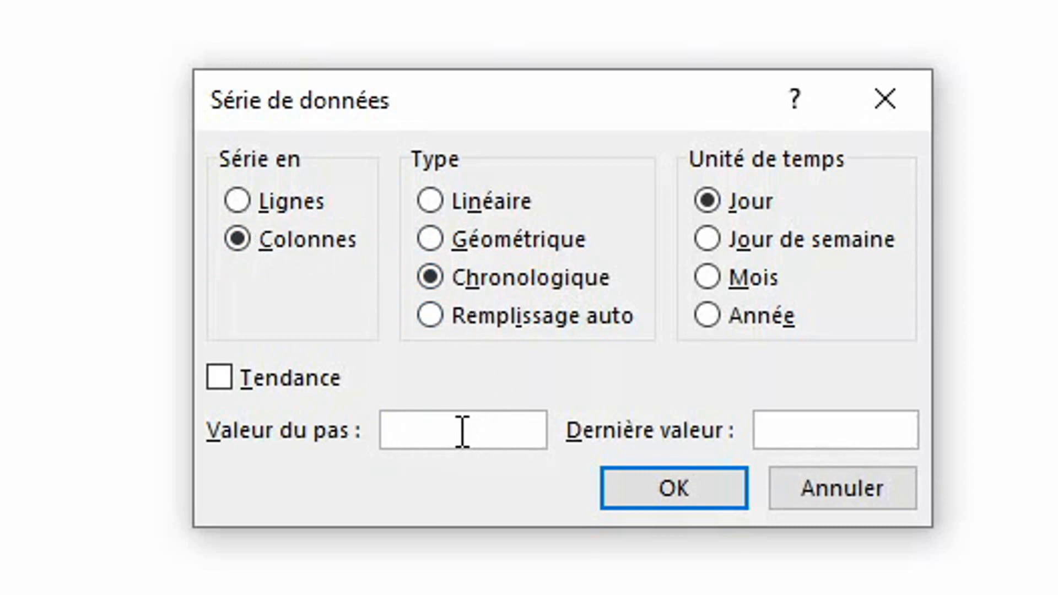
text(7)
click(825, 437)
text(31.)
key(BackSpace)
text(/12/2)
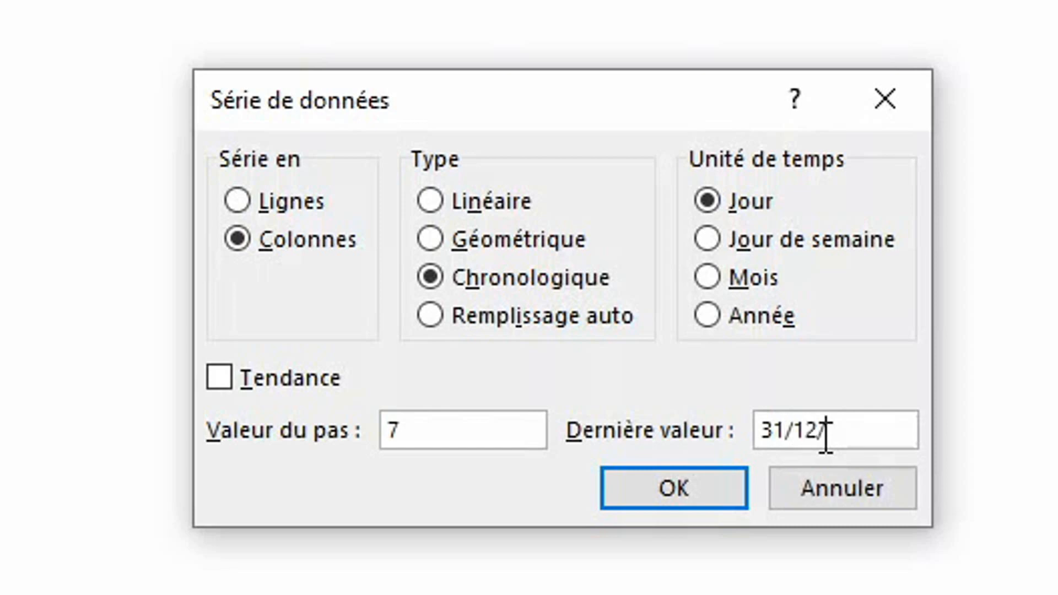
text(022)
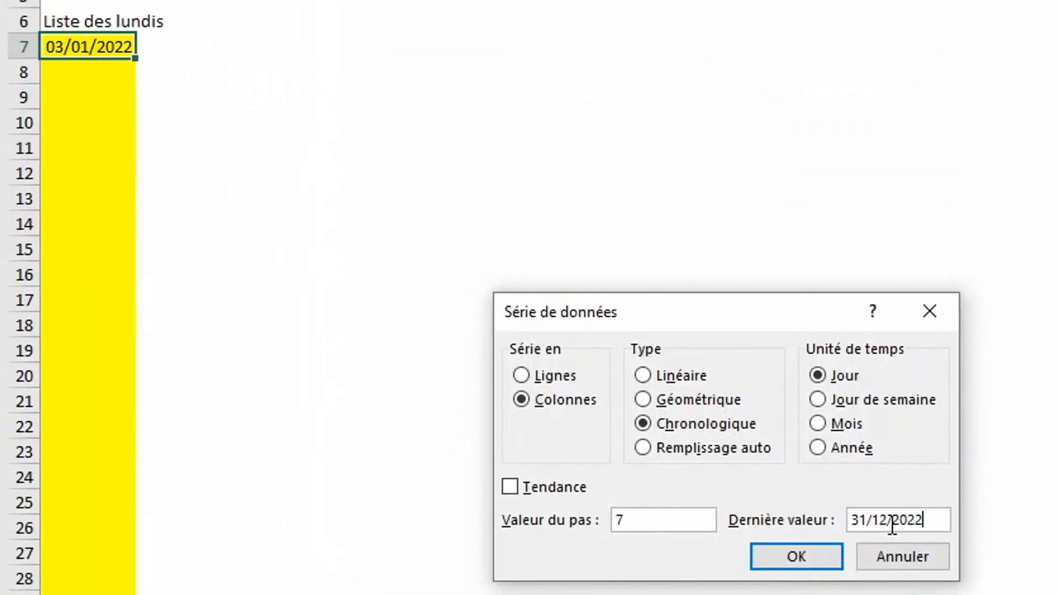
click(796, 556)
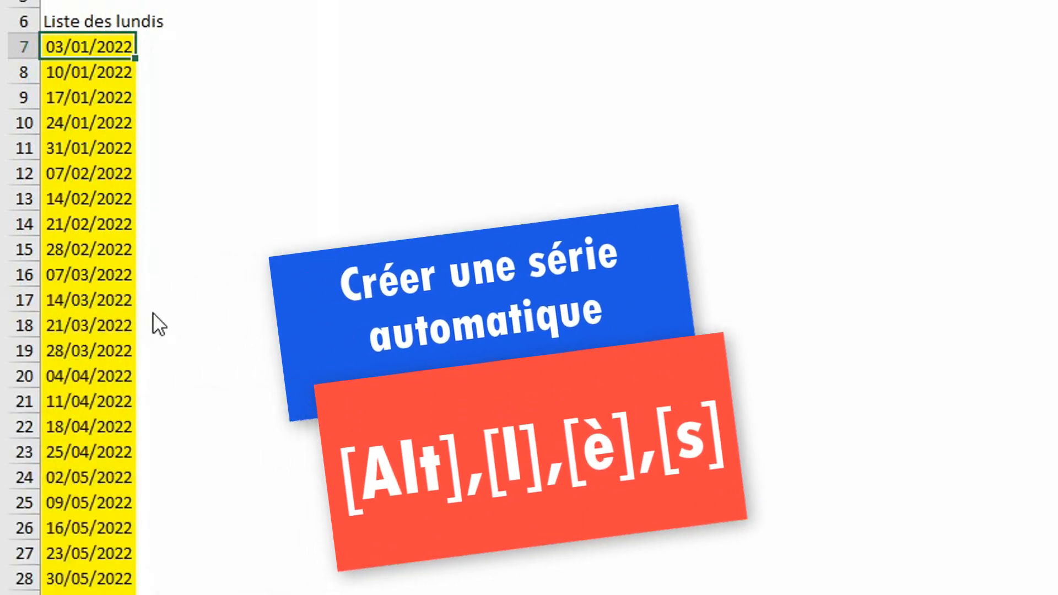
Reopen the Série dialog with the Alt+L, È, S keyboard shortcut.
key(alt+l)
key(egrave)
key(s)
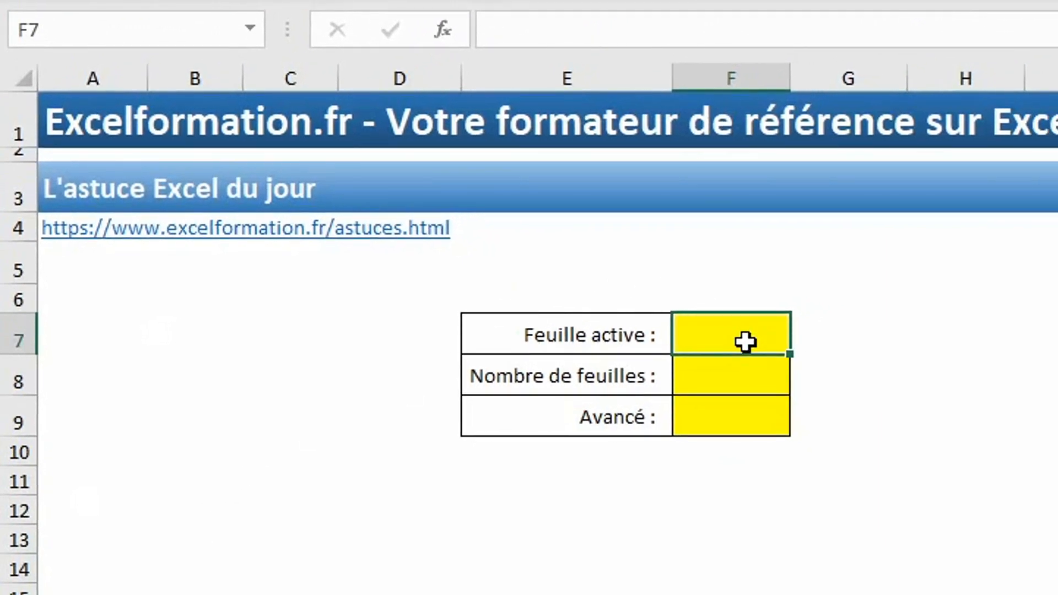
Enter =FEUILLE() in F7 and =FEUILLES() in F8, showing 6 and 24.
text(=feuill)
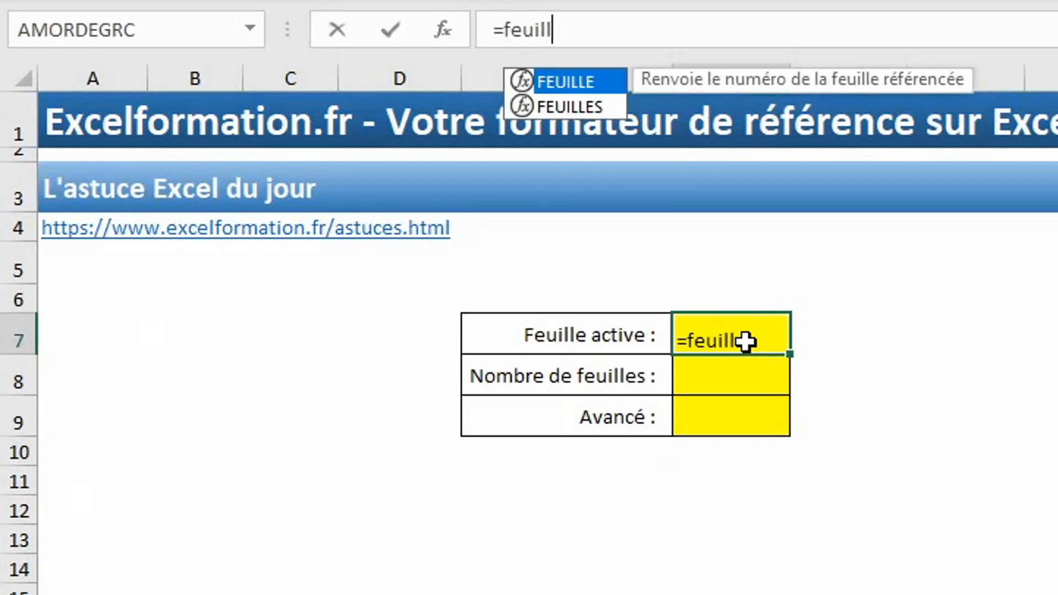
key(Tab)
key(Return)
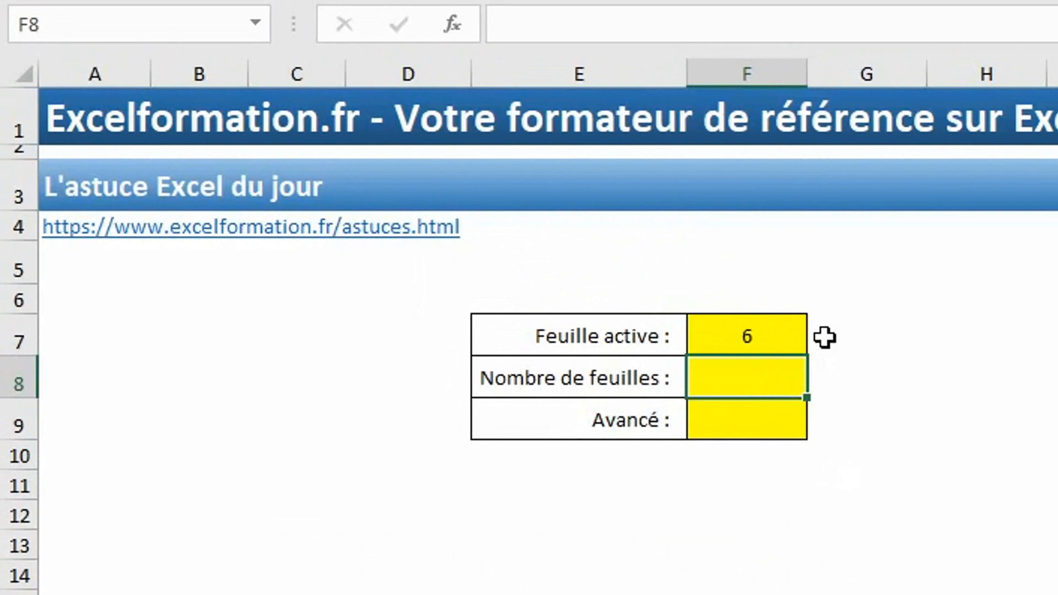
text(=feuill)
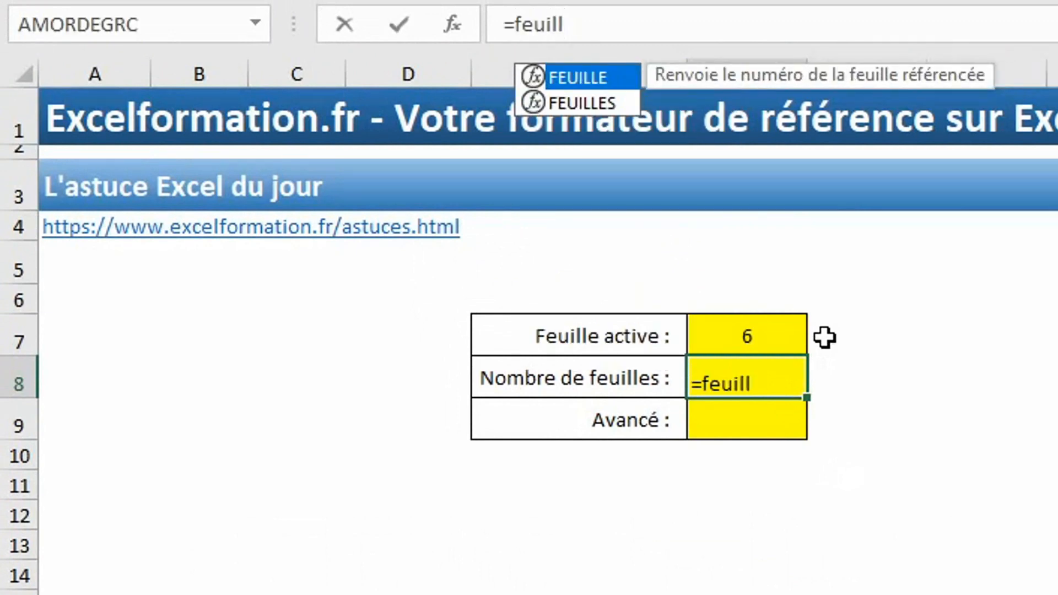
key(Down)
key(Tab)
text())
key(Return)
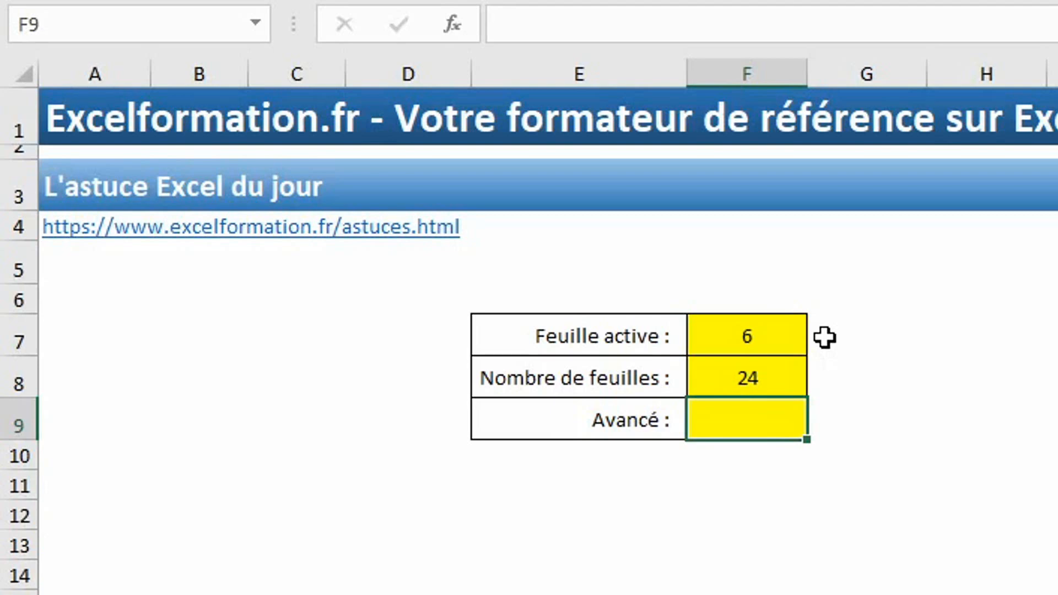
Enter =FEUILLE()&" / "&FEUILLES() in F9 to display 6 / 24.
text(=feui)
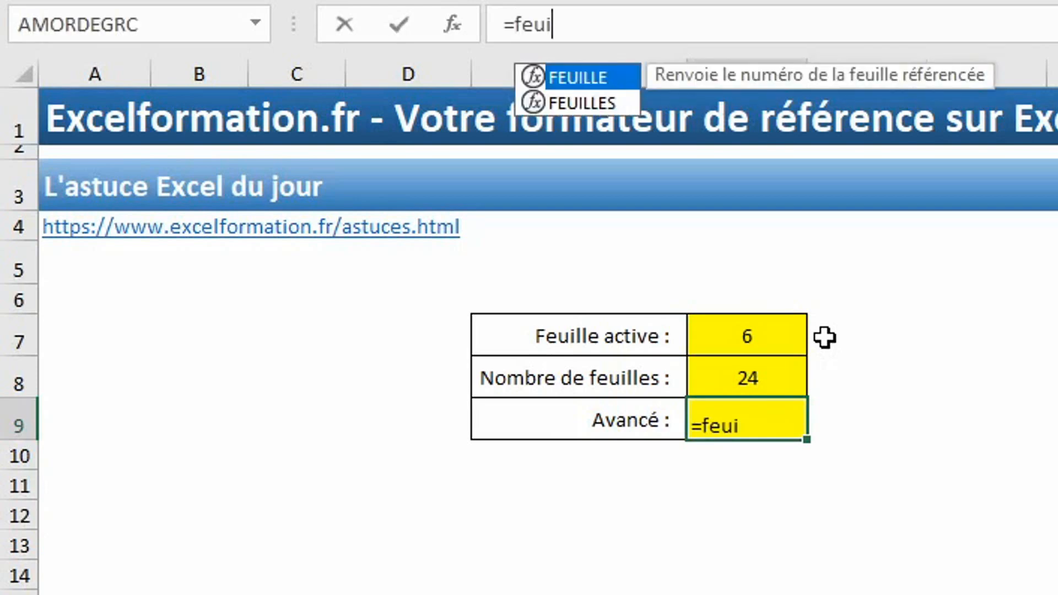
key(Tab)
text()&" )
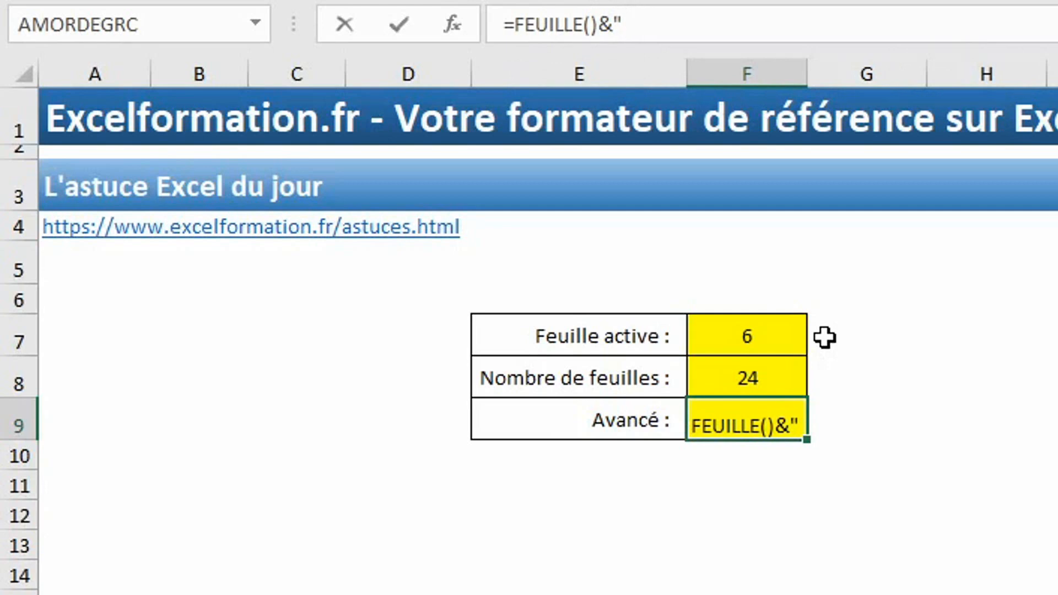
text(/ "&)
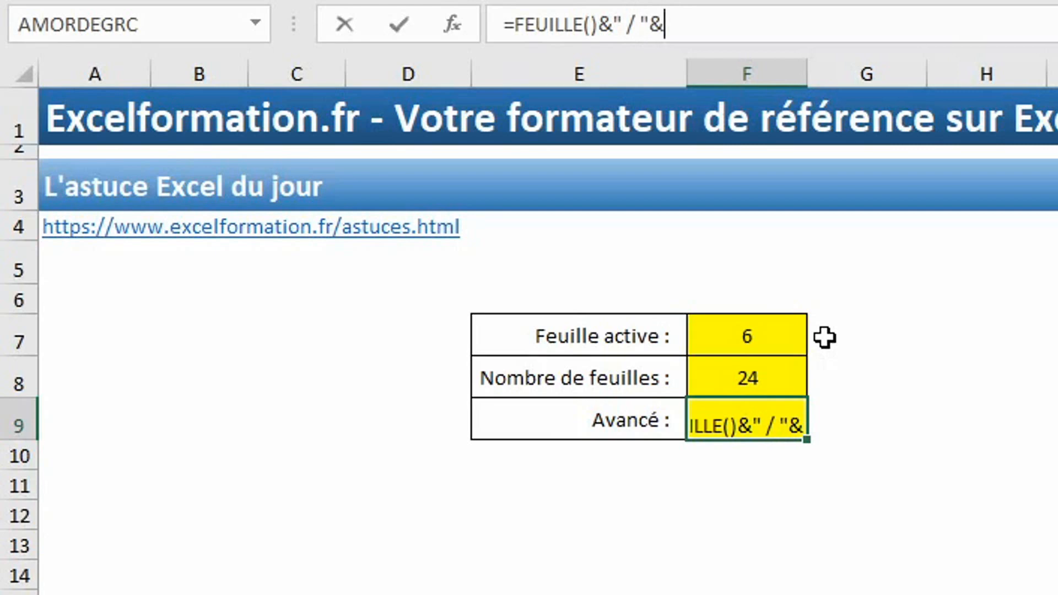
text(feuil)
key(Down)
key(Tab)
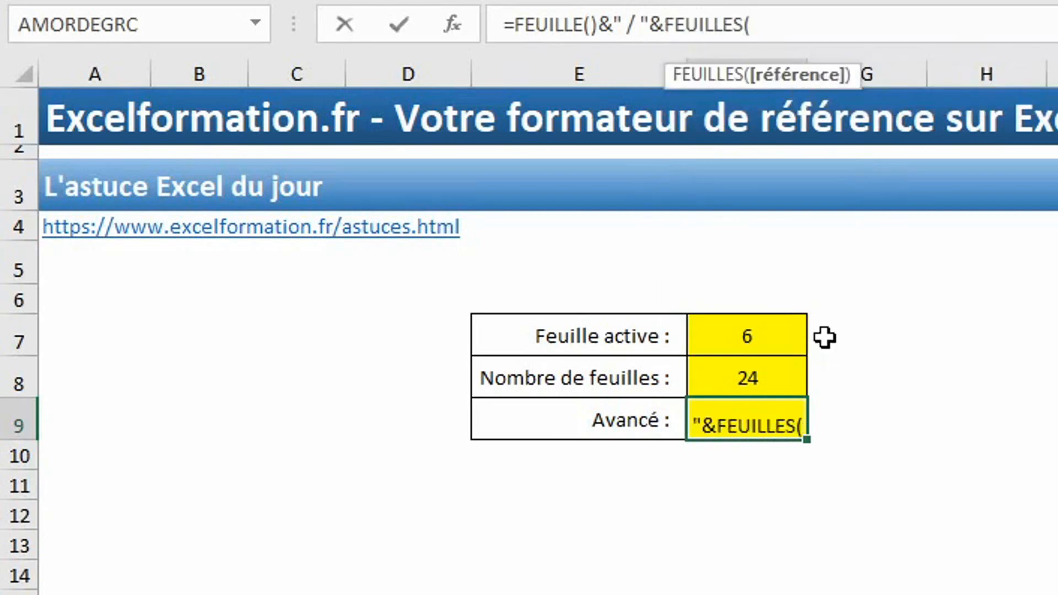
text())
key(Return)
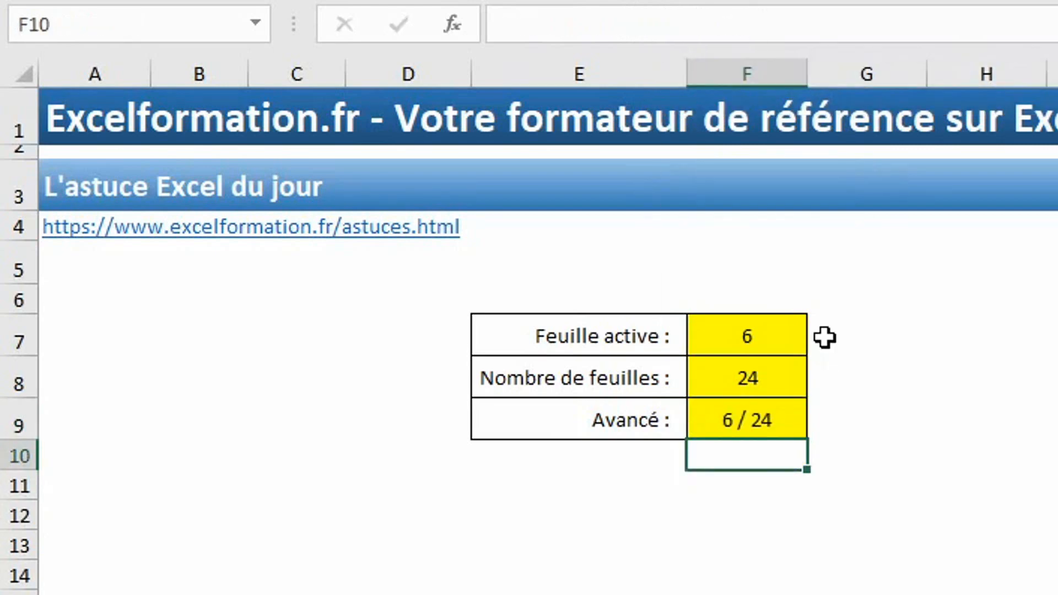
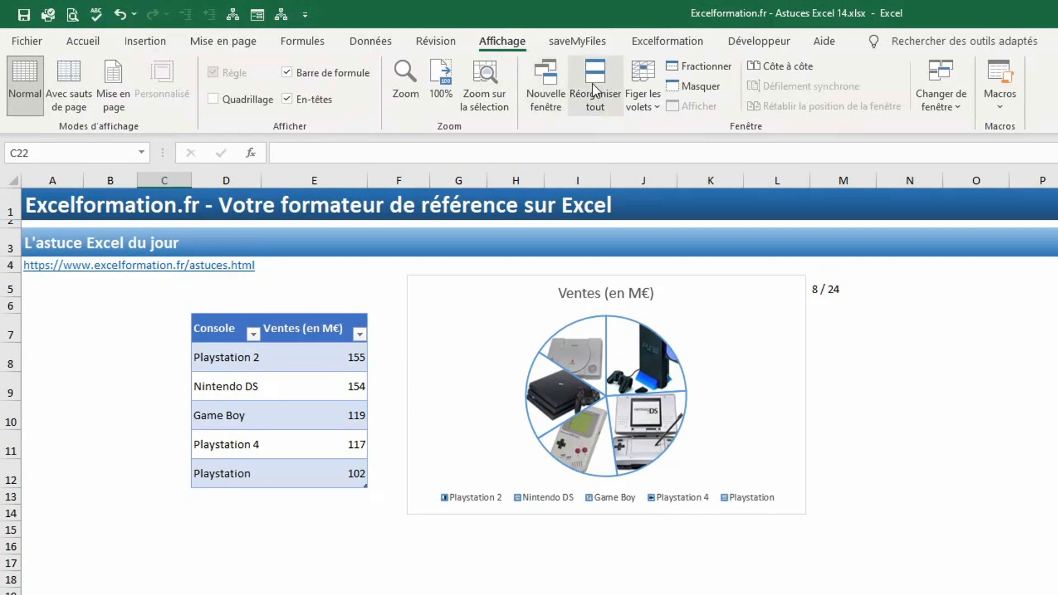
Open the Réorganiser dialog from Affichage > Réorganiser tout.
click(594, 85)
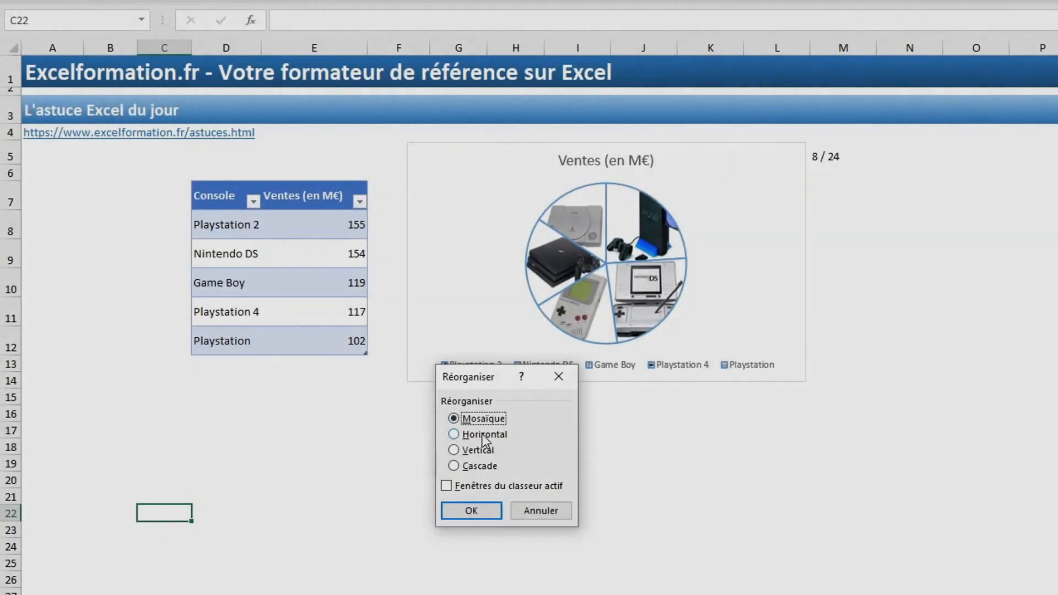
Try the Horizontal and Cascade arrangements, then apply the Vertical arrangement.
click(482, 435)
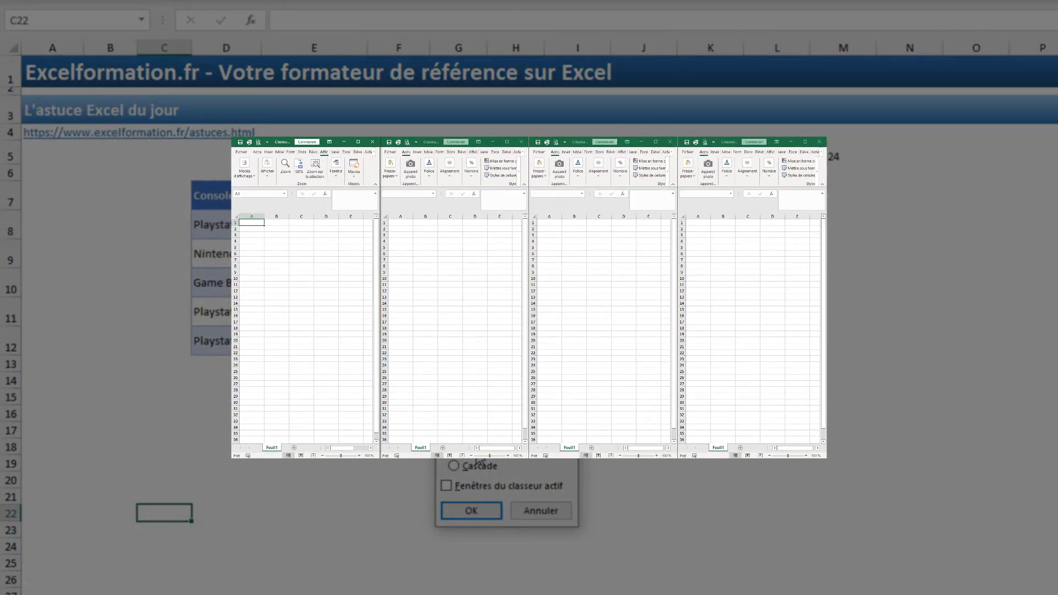
click(479, 466)
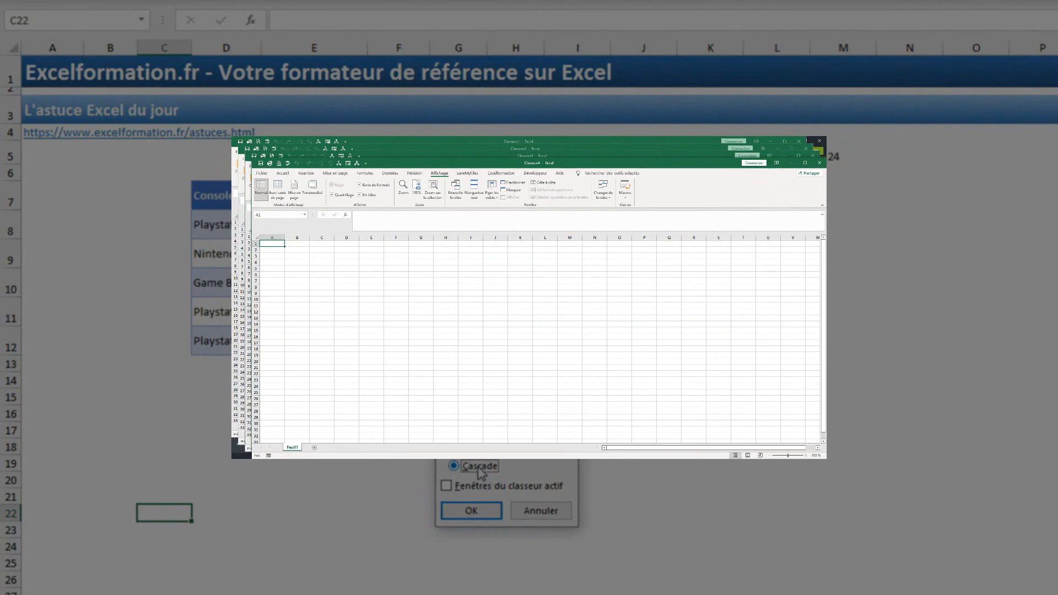
click(472, 452)
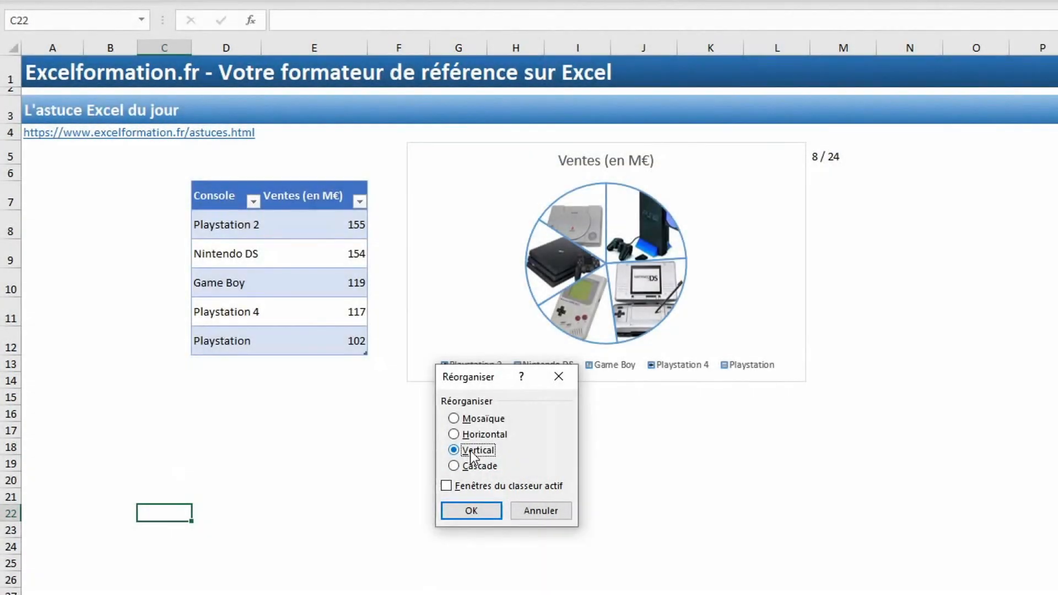
click(474, 511)
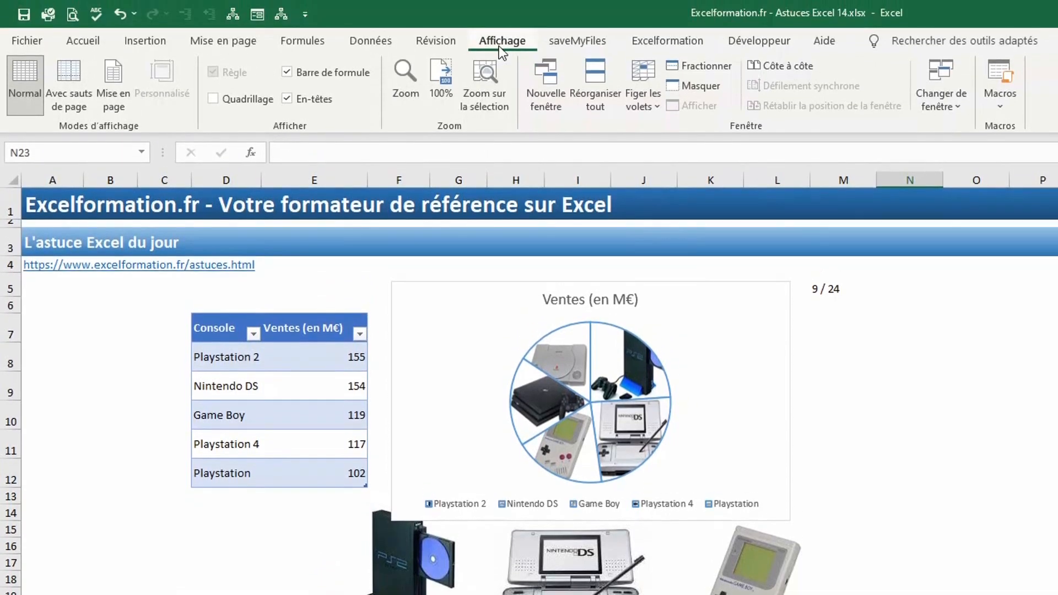
Open a second window, Astuces Excel 14.xlsx:2, and return to the Affichage tab.
click(541, 80)
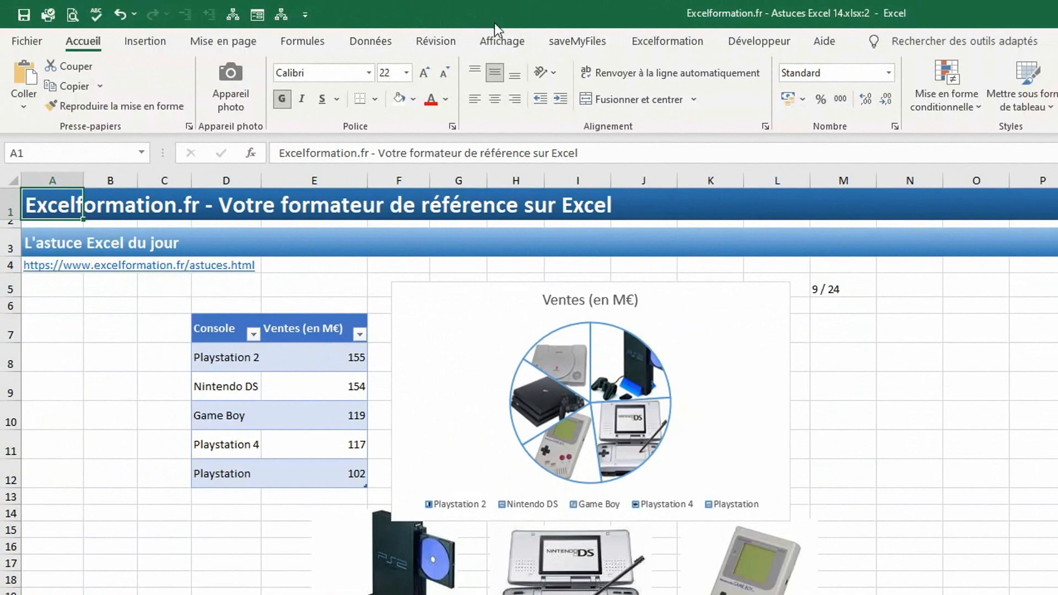
click(506, 41)
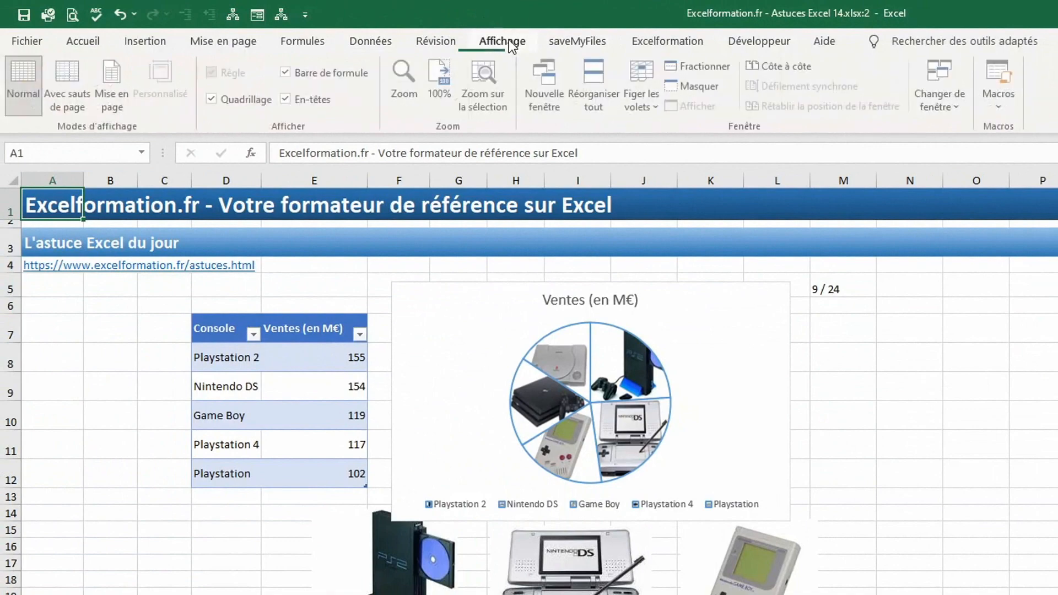
Tile the two tips windows vertically, limited to Fenêtres du classeur actif.
click(581, 98)
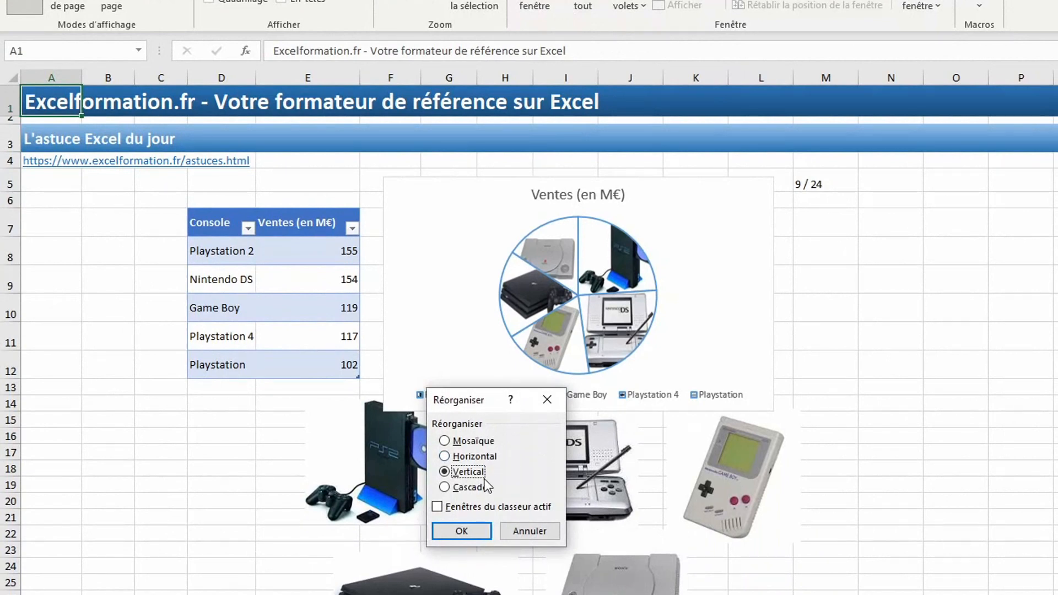
click(459, 508)
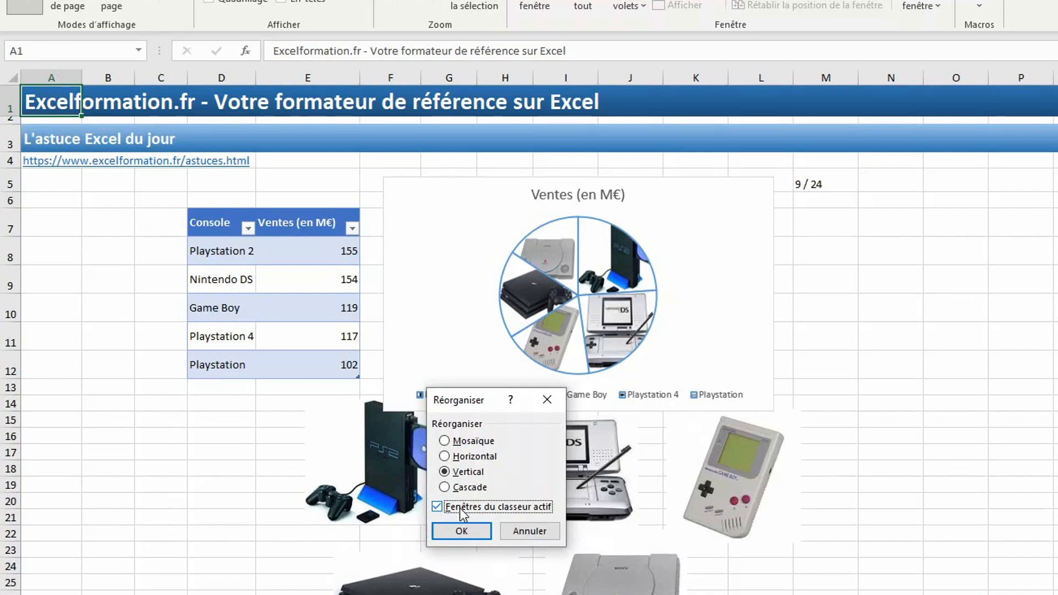
click(457, 526)
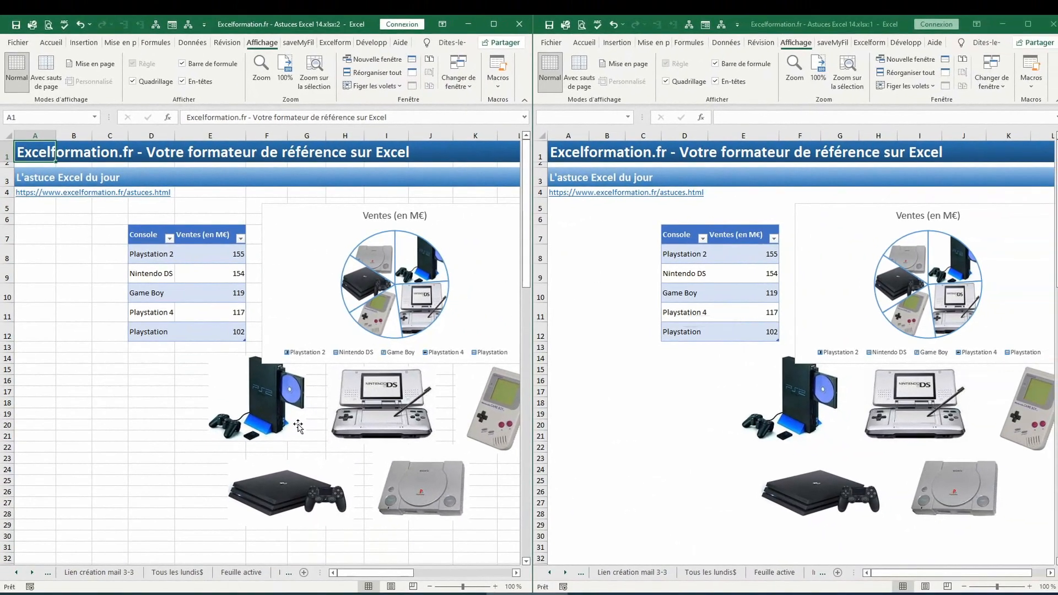
Close the Astuces Excel 14.xlsx:2 window, leaving a single tips window.
scroll(392, 484, down, 1)
scroll(297, 427, up, 1)
click(518, 23)
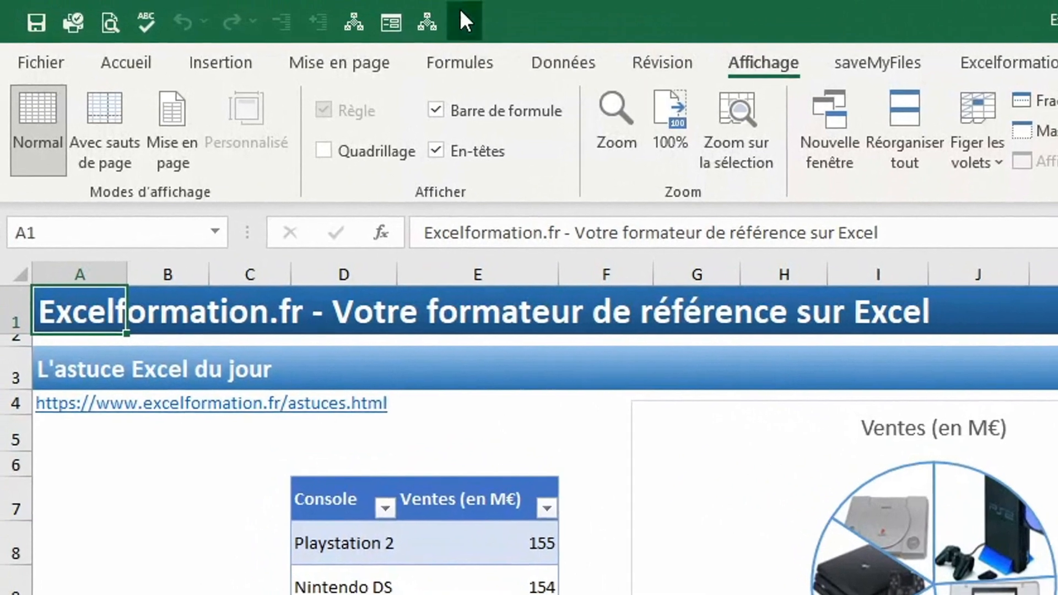
In the Quick Access Toolbar options, show Toutes les commandes and scroll the command list.
click(462, 14)
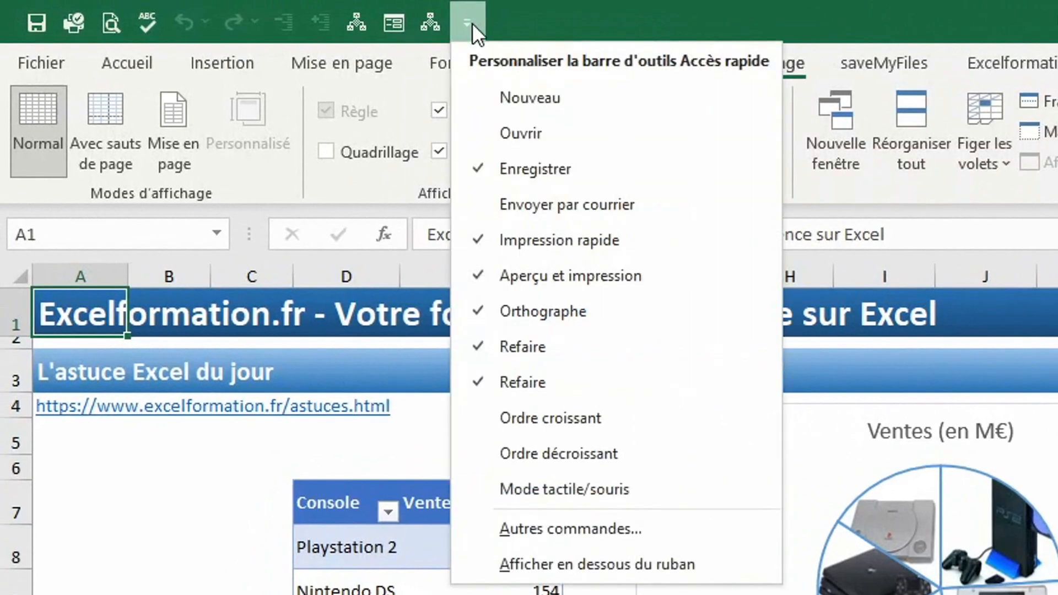
click(560, 530)
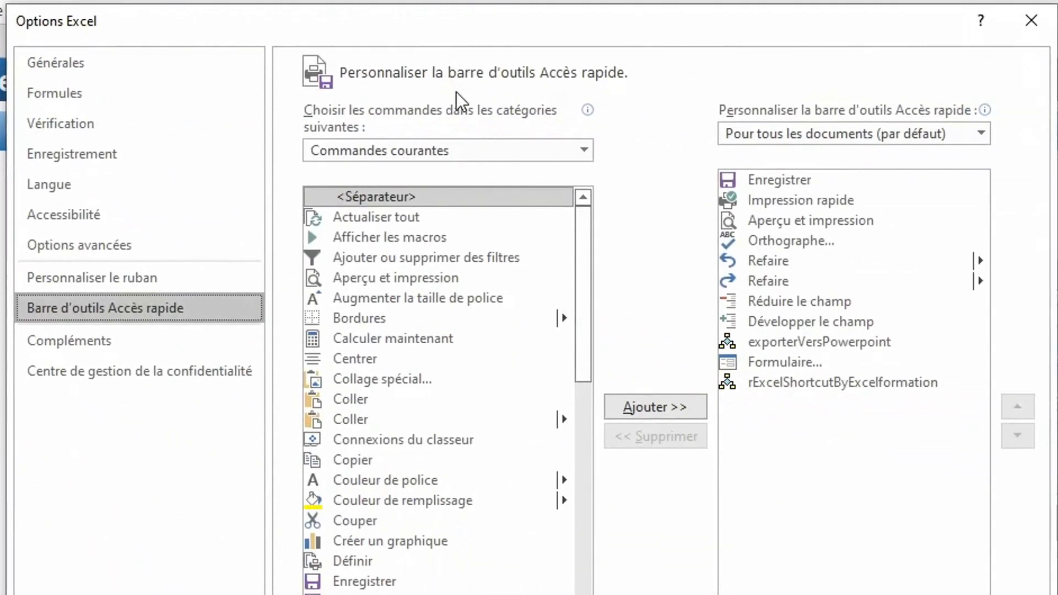
click(533, 148)
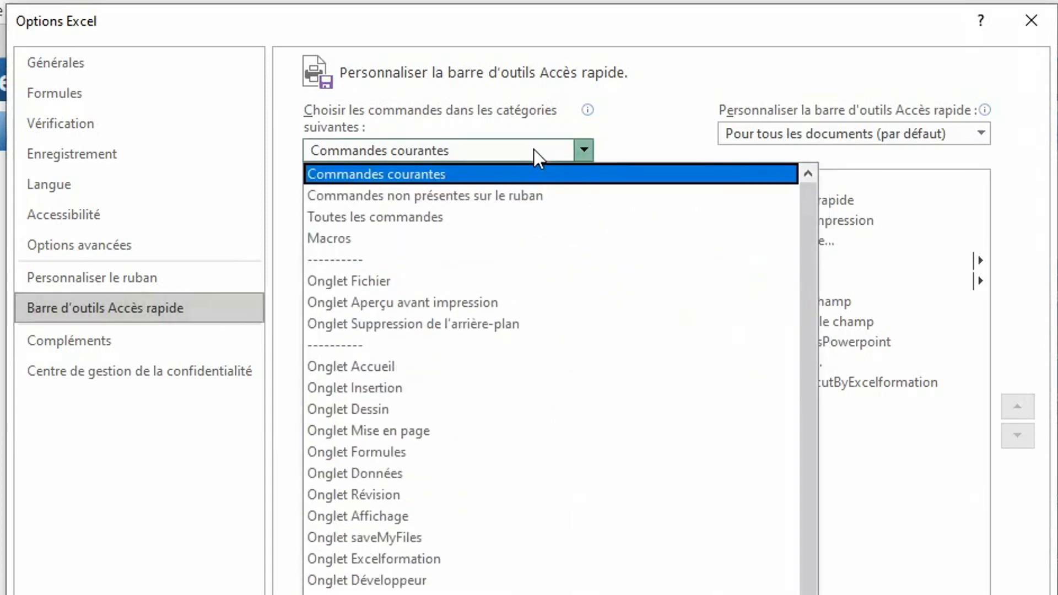
click(445, 214)
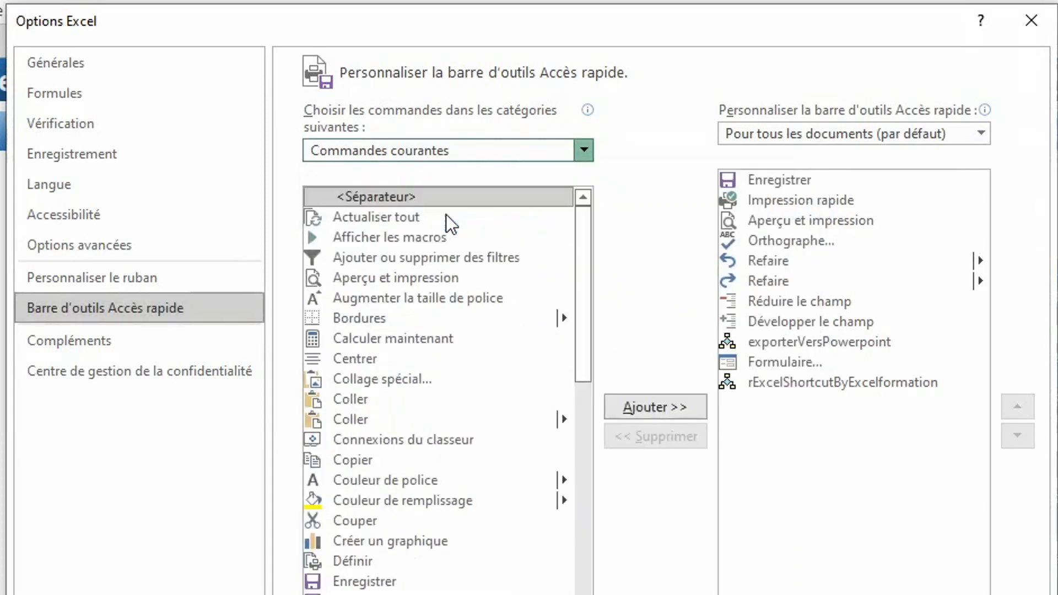
click(371, 343)
scroll(372, 345, down, 20)
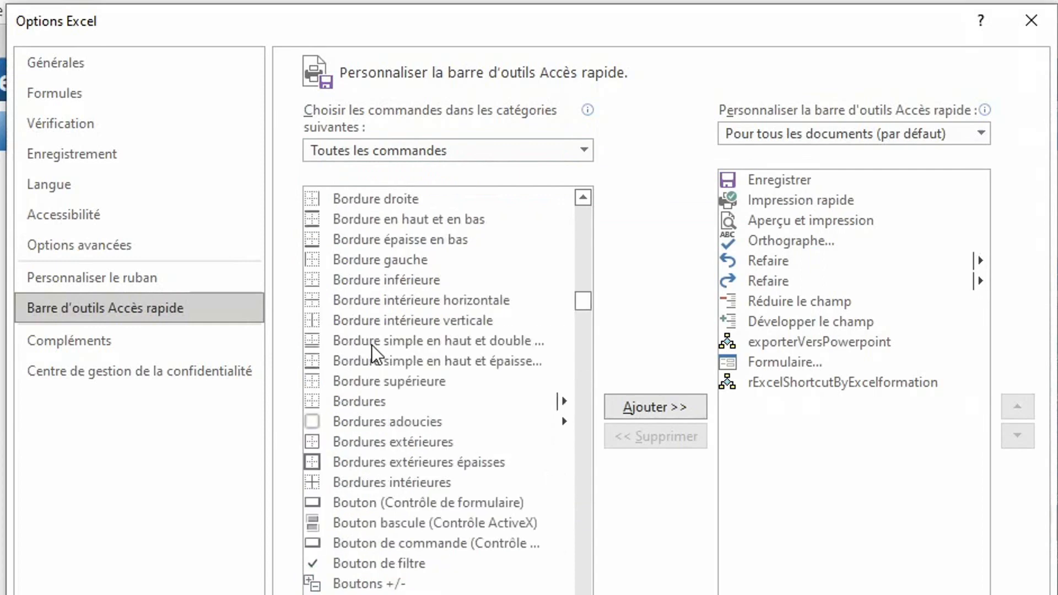
click(585, 508)
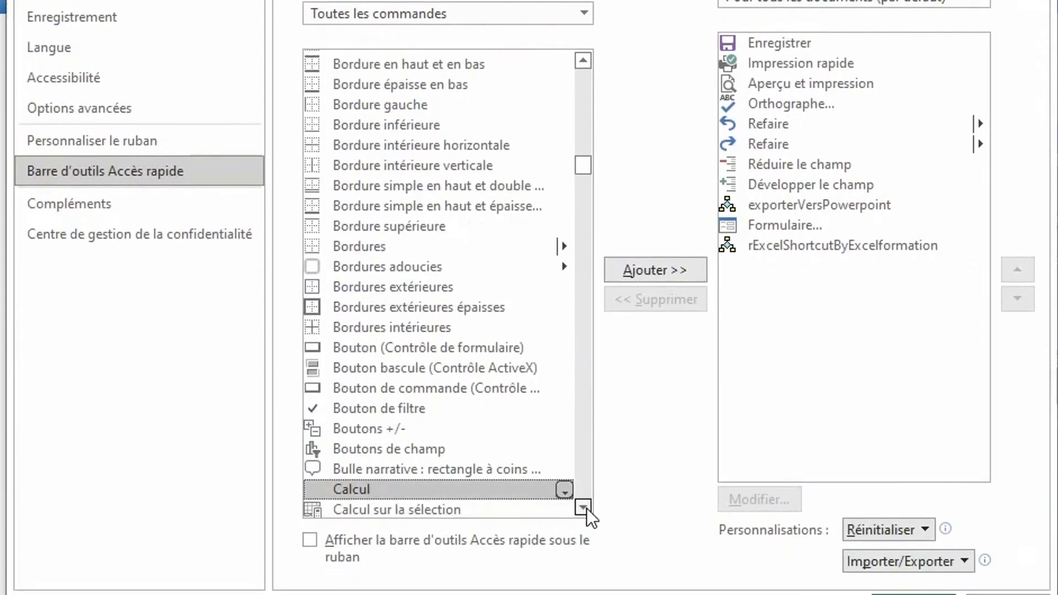
click(586, 508)
click(586, 508)
click(586, 508)
click(586, 508)
click(586, 508)
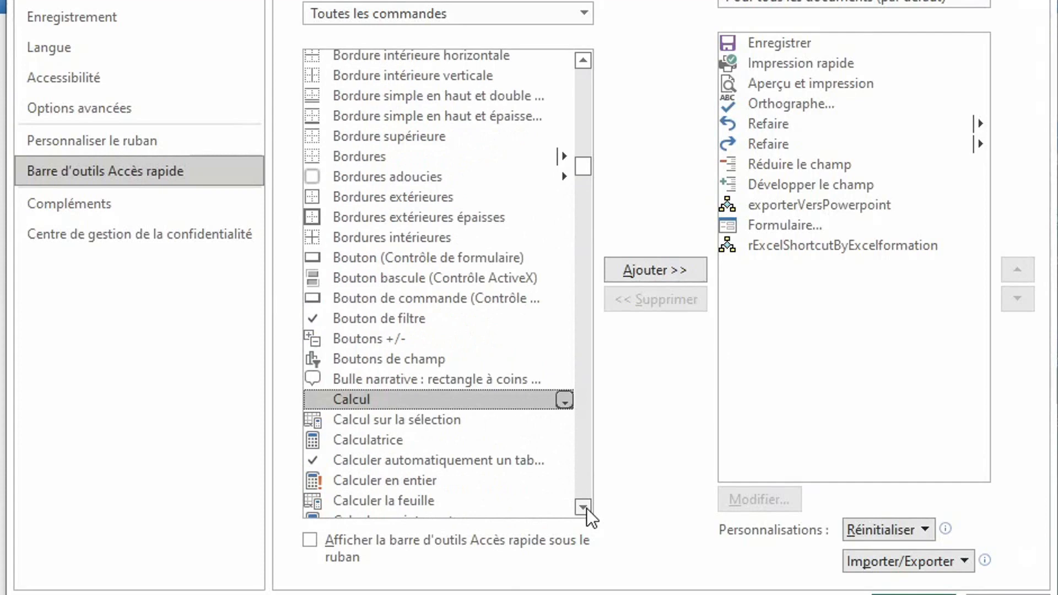
Add Calculatrice to the Quick Access Toolbar and launch the calculator from its new icon.
click(338, 441)
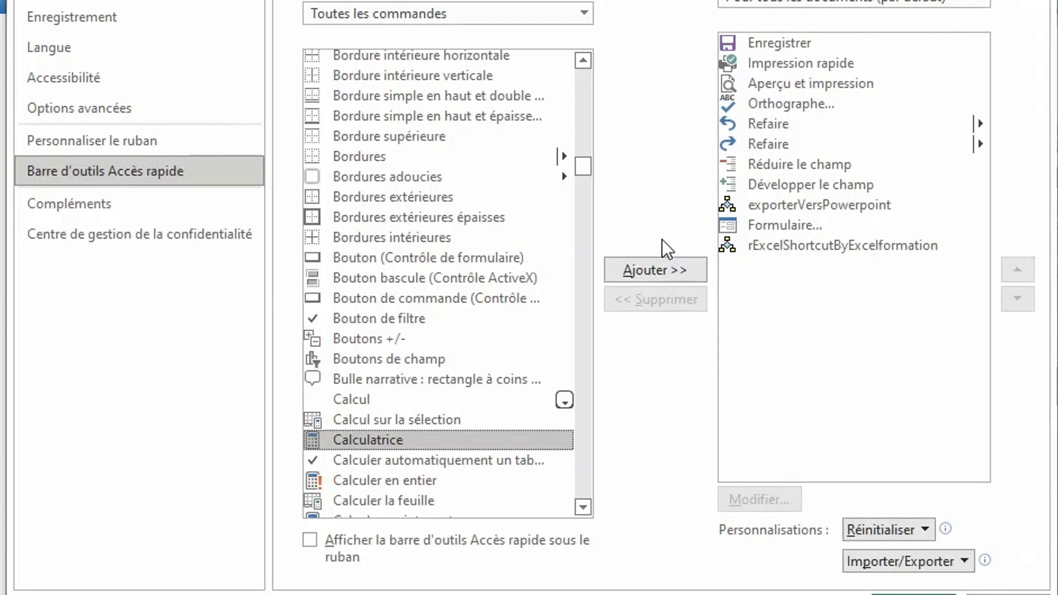
click(658, 277)
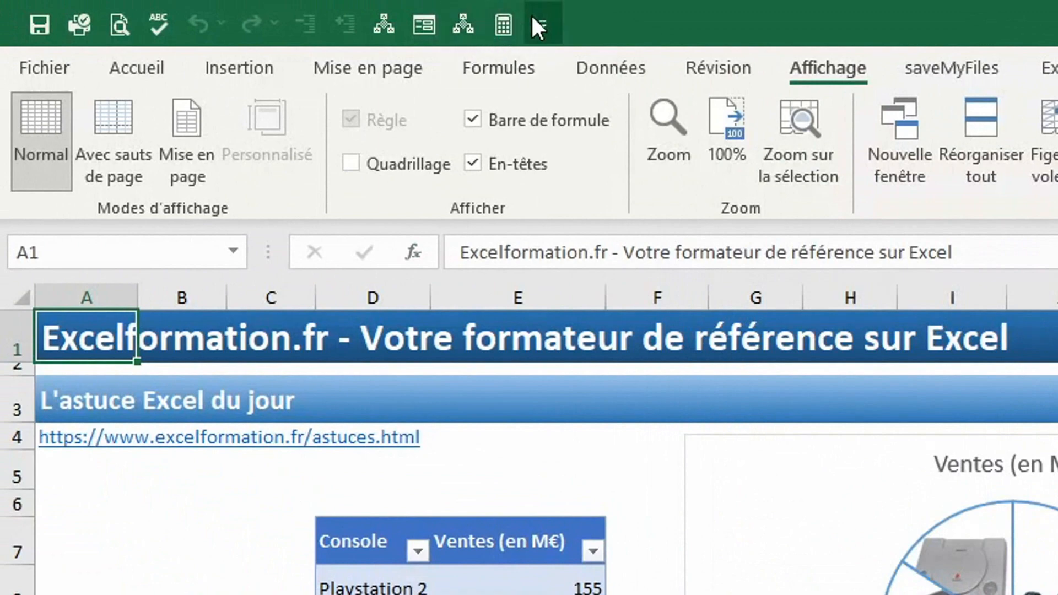
click(504, 25)
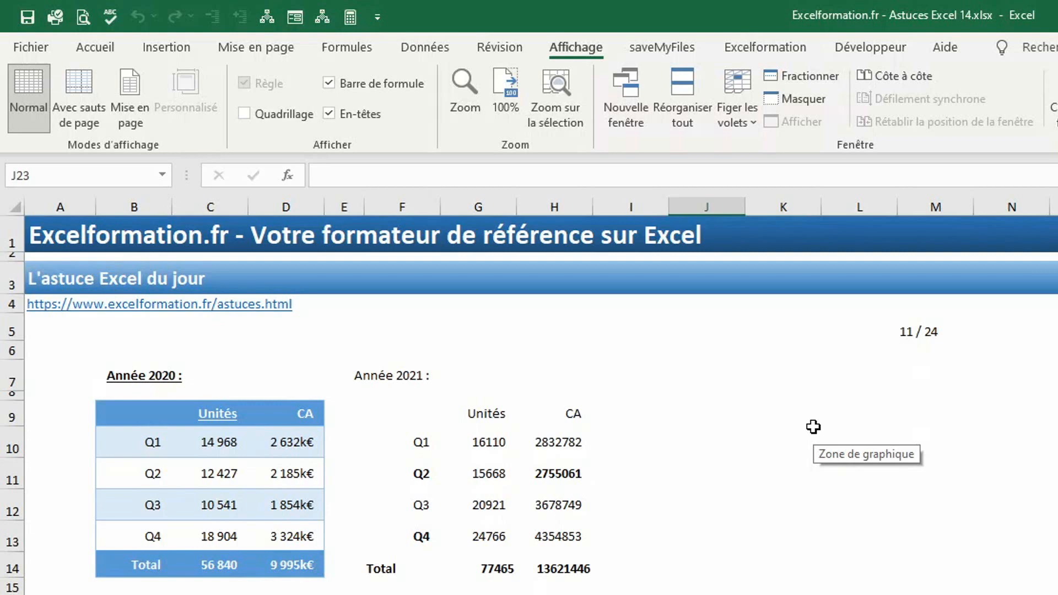
Copy the Année 2020 table's formatting (B7:D14) onto the Année 2021 table with Reproduire la mise en forme.
click(137, 416)
mouse_move(137, 380)
mouse_down()
mouse_move(236, 477)
mouse_move(314, 514)
mouse_move(308, 560)
mouse_up()
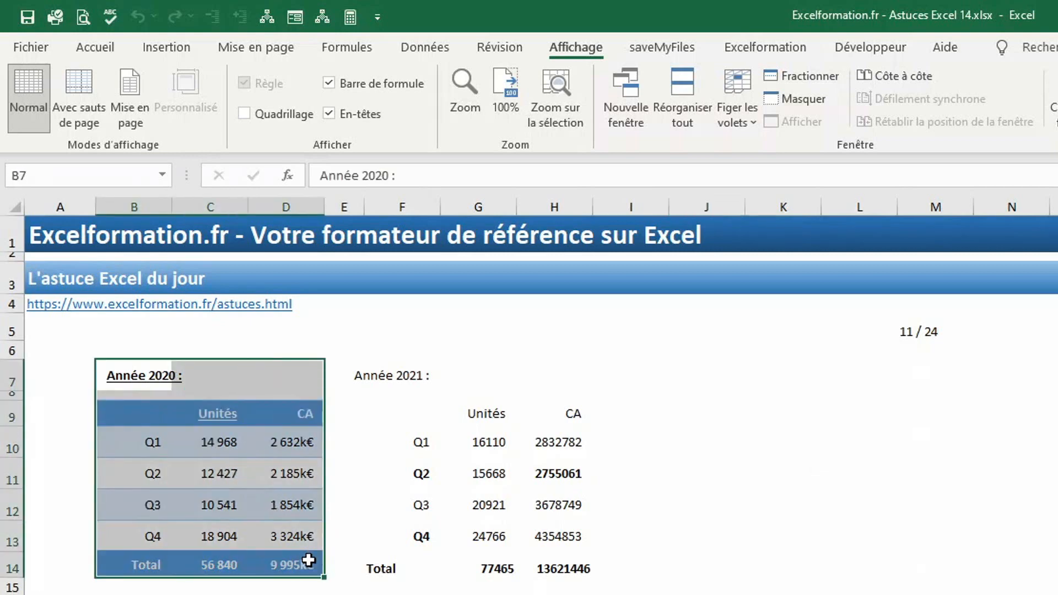
click(96, 49)
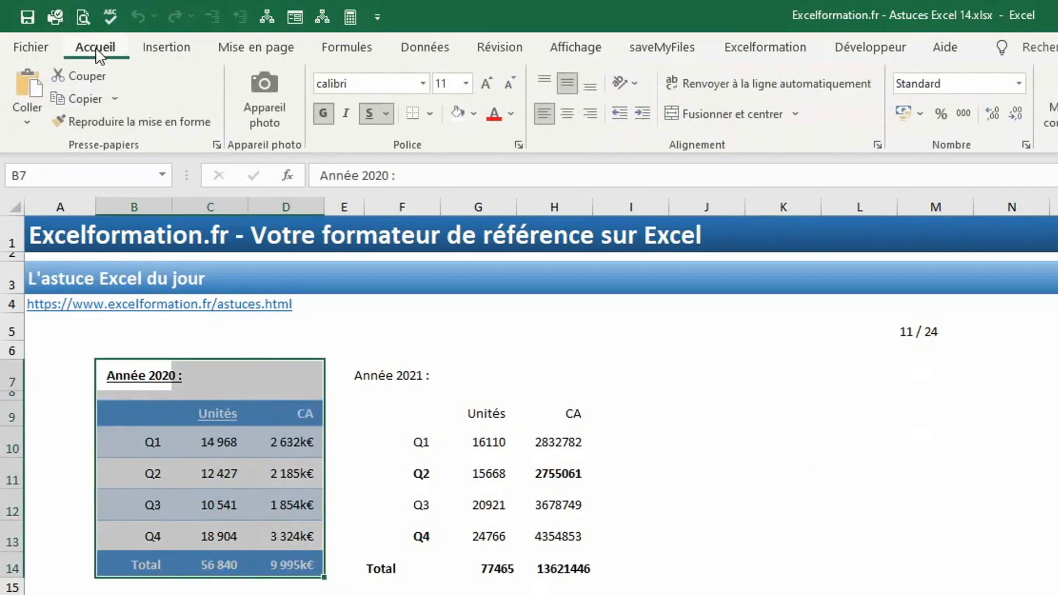
click(119, 123)
mouse_move(406, 373)
mouse_down()
mouse_move(557, 505)
mouse_move(571, 559)
mouse_up()
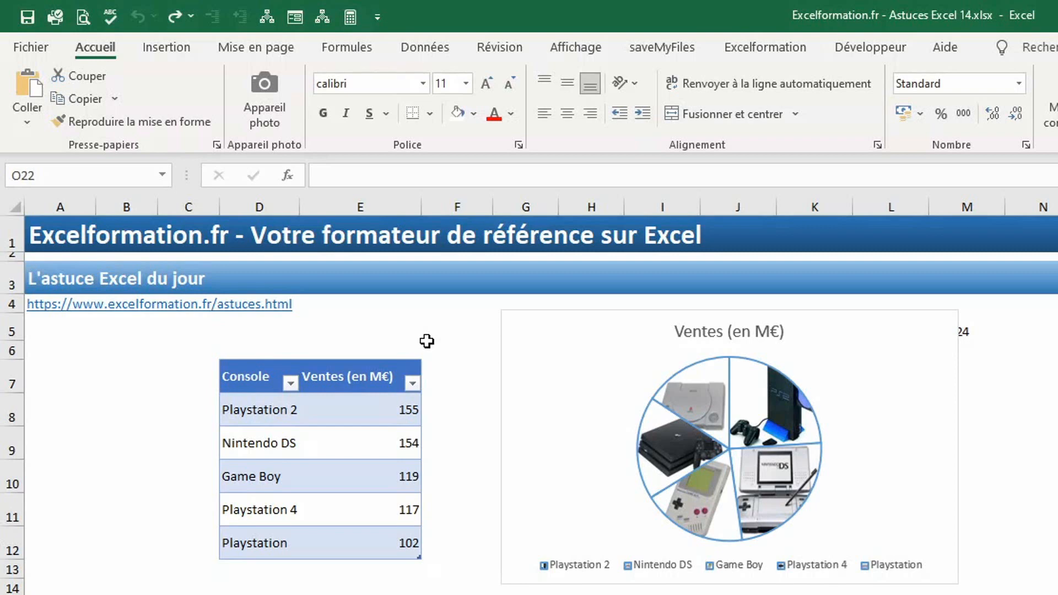
Switch to File Explorer showing the Office16\XLSTART folder.
click(815, 594)
click(814, 594)
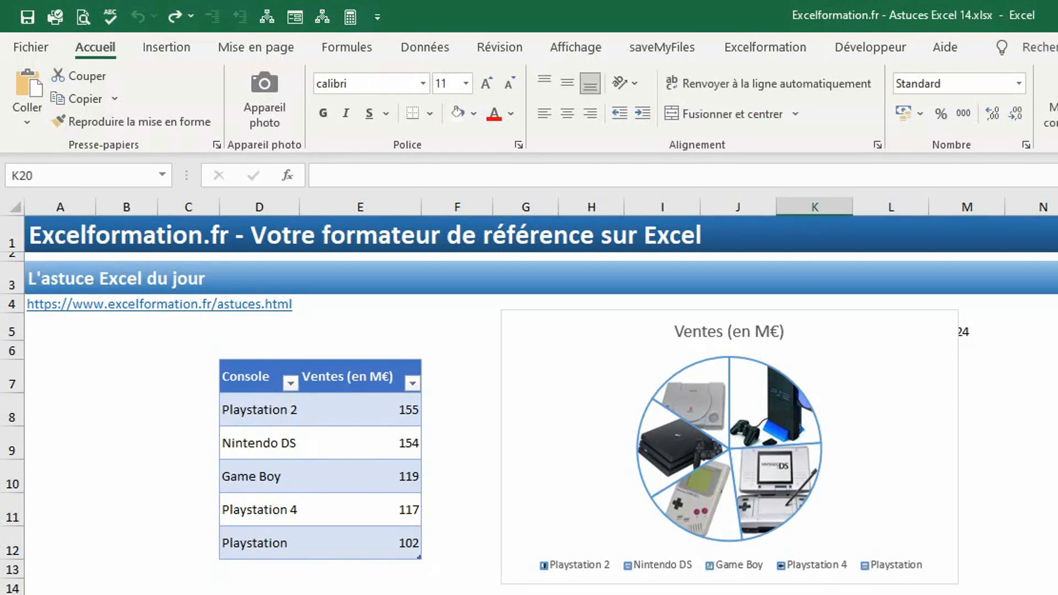
key(alt+Tab)
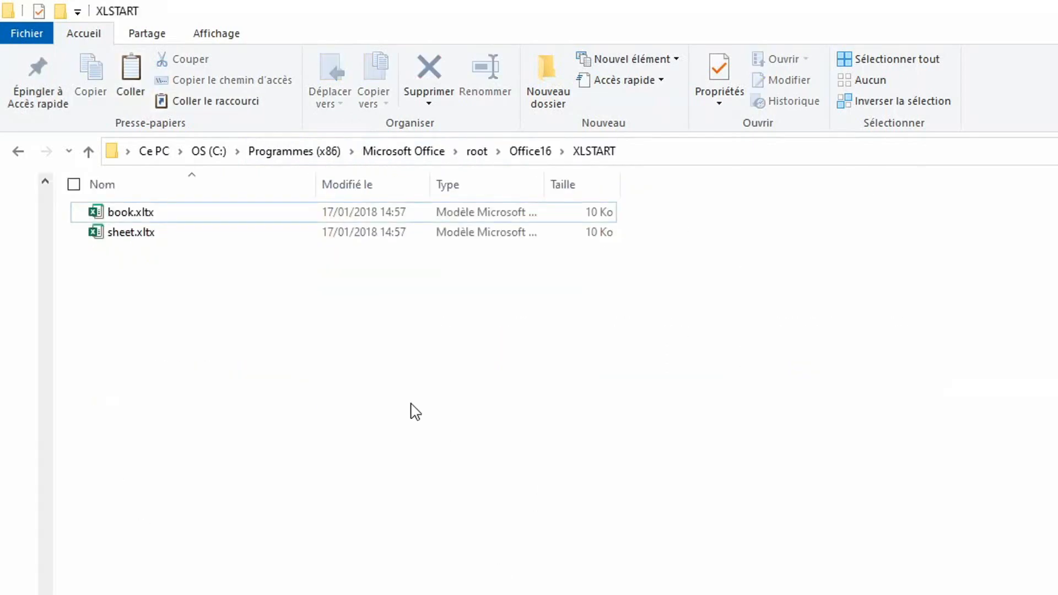
Paste Fichier de démarrage.xlsx into XLSTART and relaunch Excel from the taskbar.
key(ctrl+v)
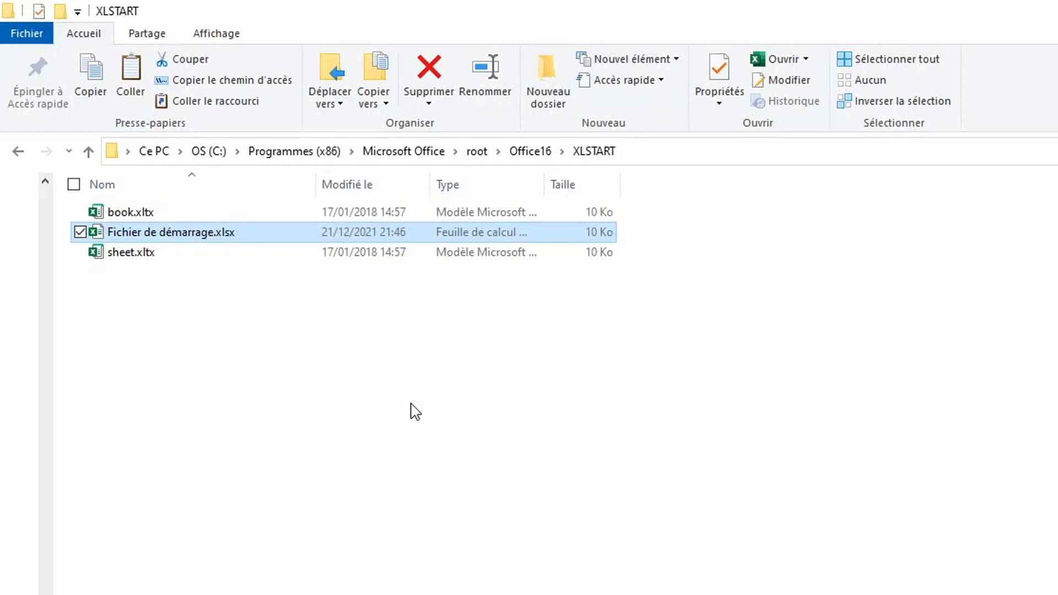
click(411, 593)
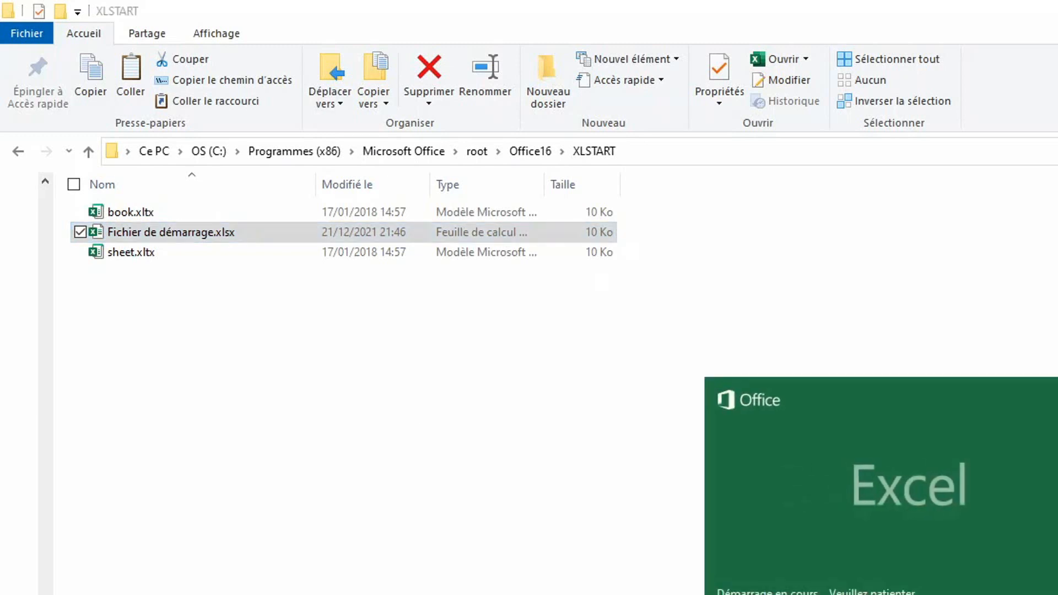